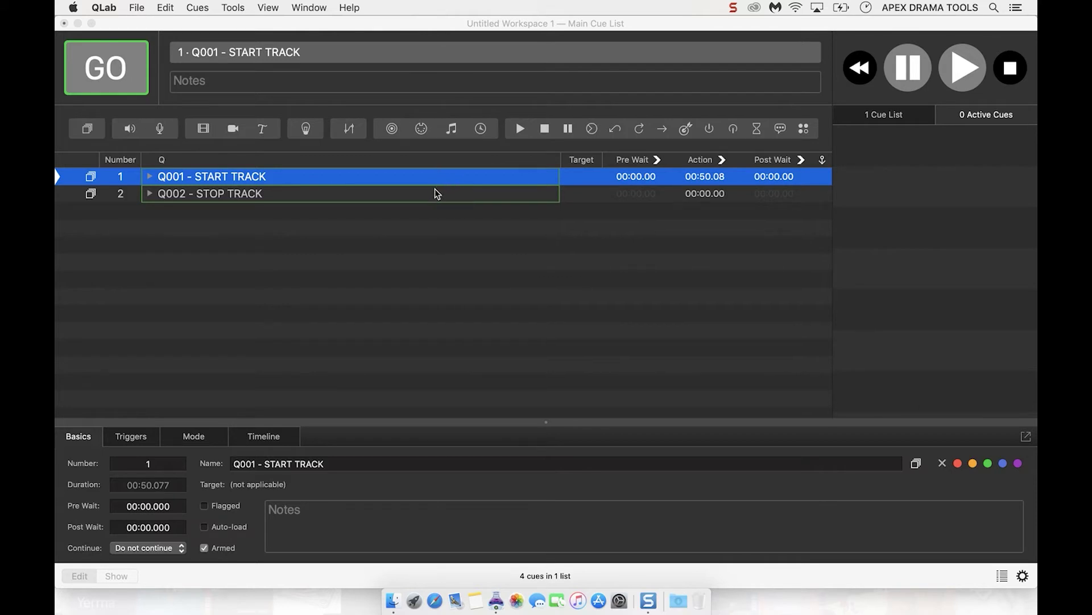
- Expand both group cues, then play Dance Track.mp3 with GO and halt it with the stop cue
{"action": "left_click", "coordinate": [1023, 577]}
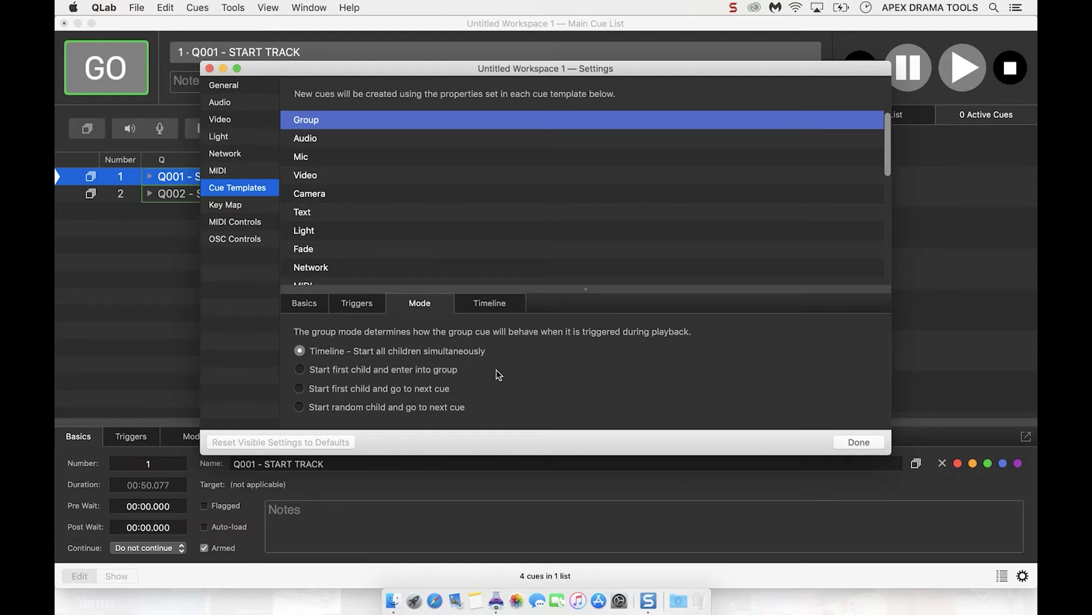
{"action": "left_click", "coordinate": [859, 443]}
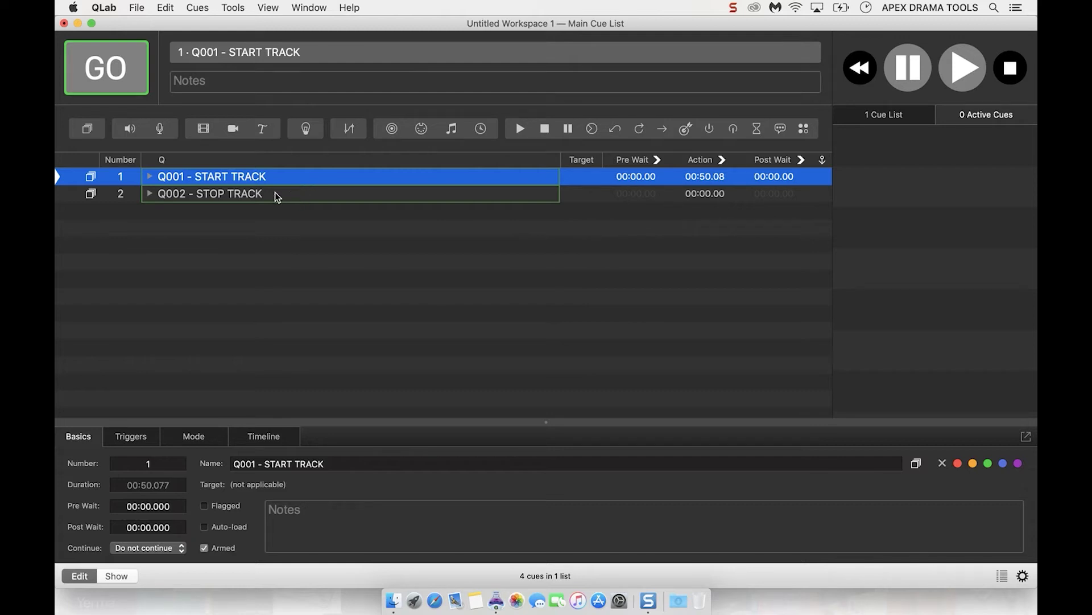
{"action": "key", "text": "super+shift+Right"}
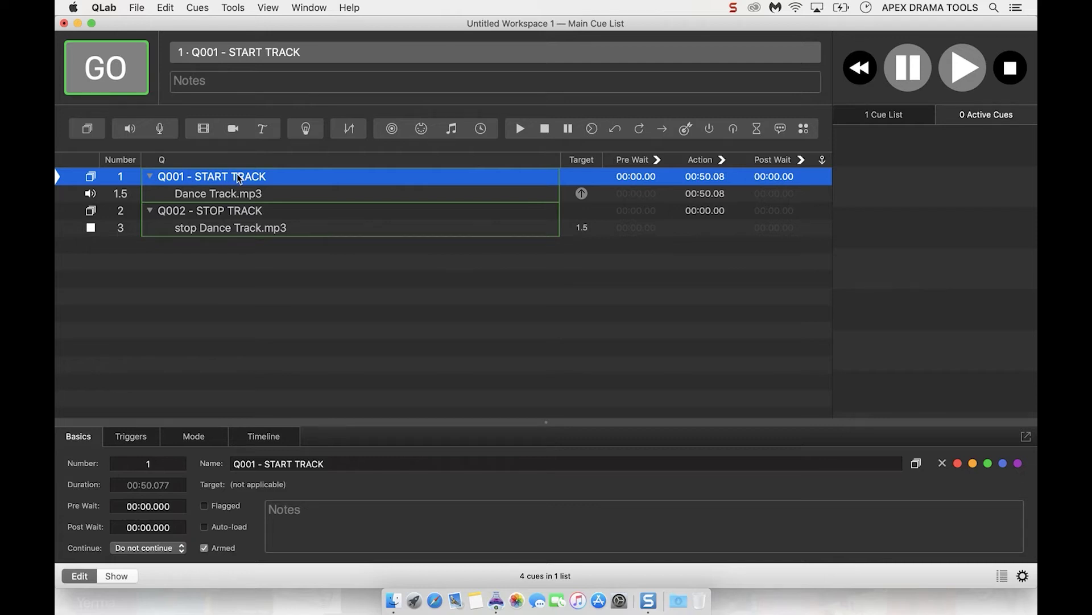
{"action": "key", "text": "space"}
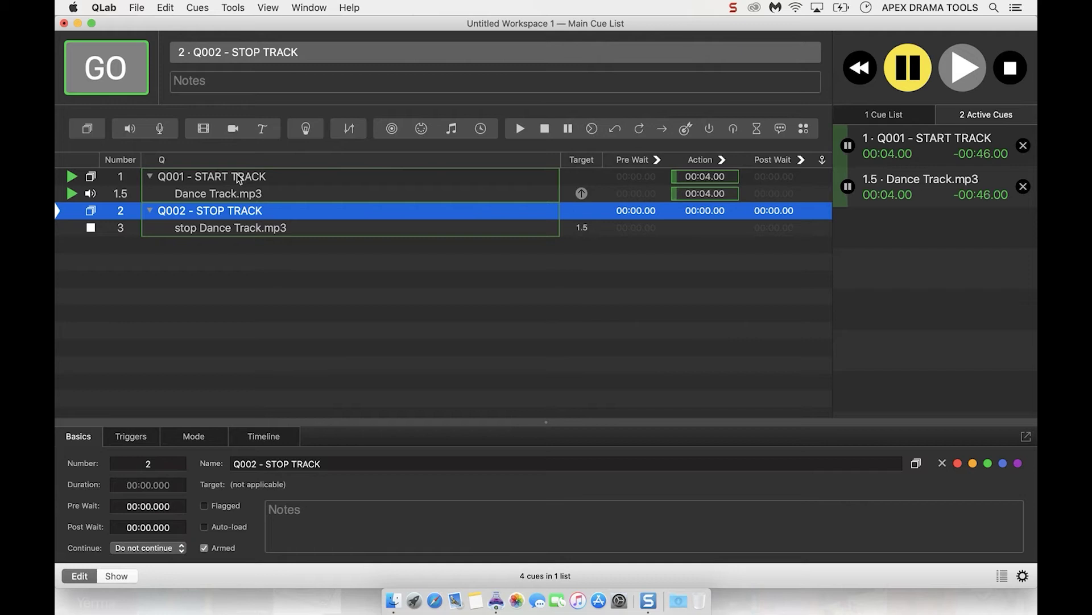
{"action": "key", "text": "space"}
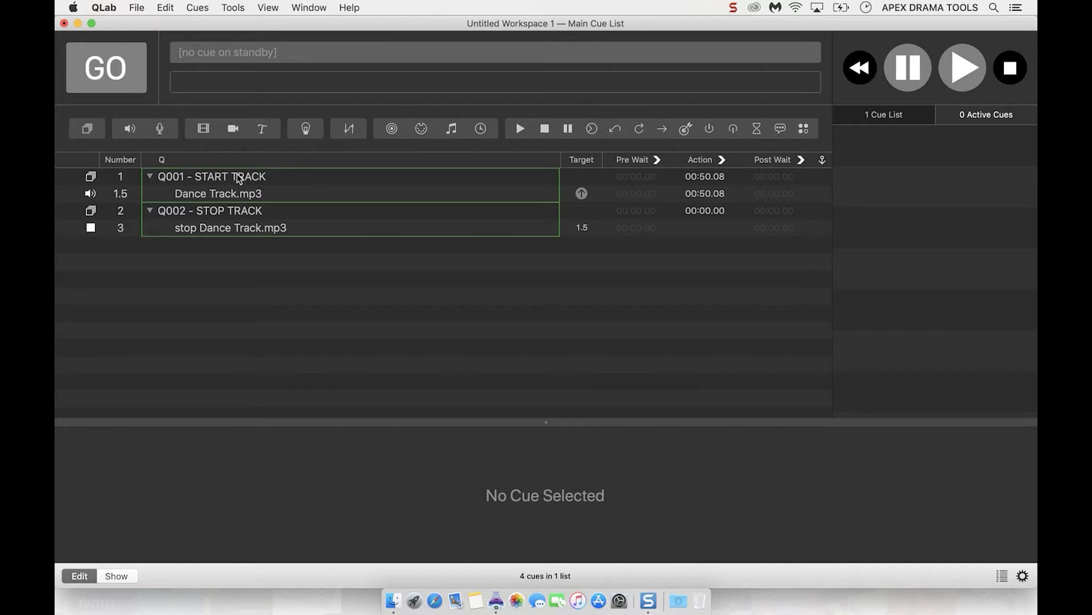
- Duplicate the Dance Track cue and rename the original cue 1.5 'CLEAN Dance Track.mp3'
{"action": "left_click", "coordinate": [221, 194]}
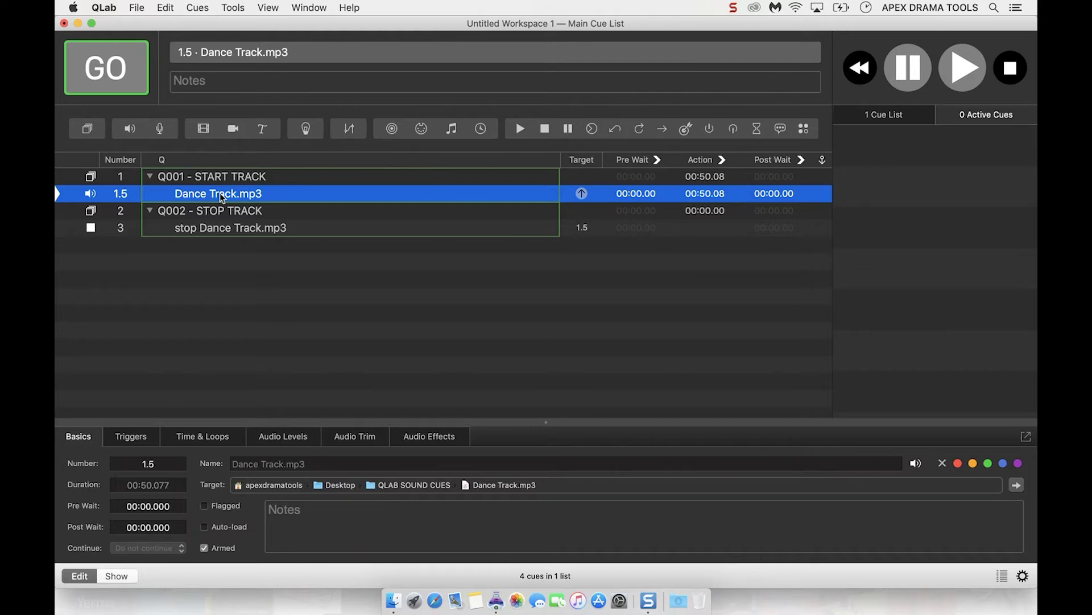
{"action": "key", "text": "super+v"}
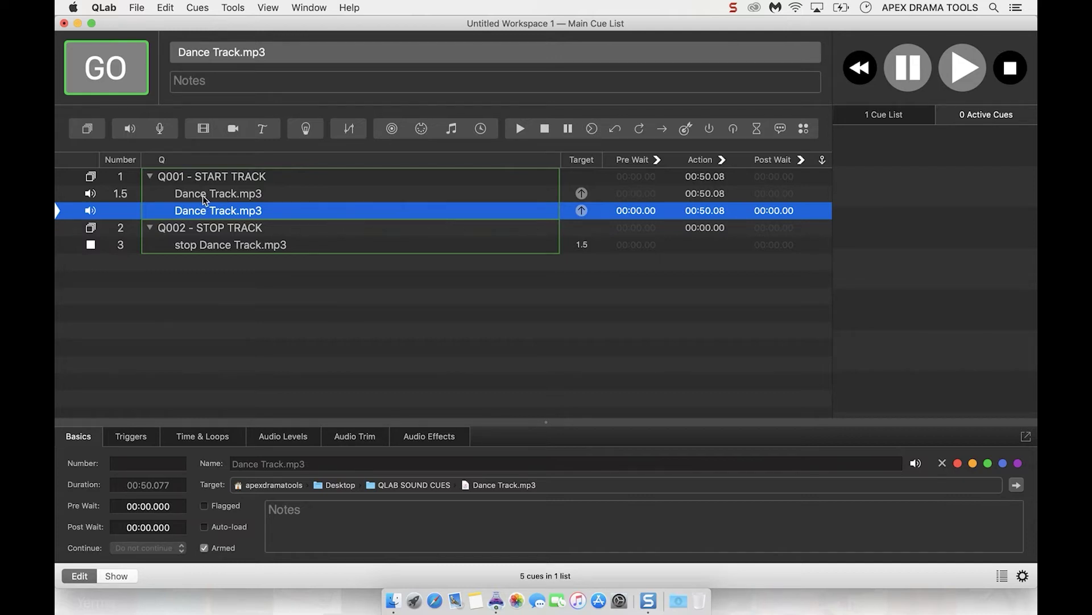
{"action": "left_click", "coordinate": [206, 196]}
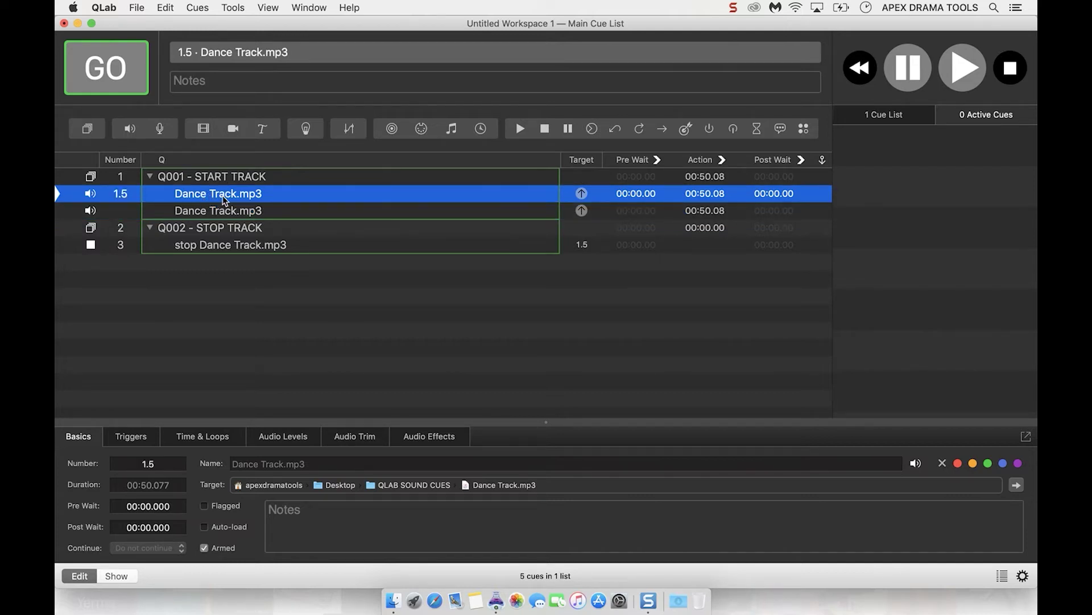
{"action": "left_click", "coordinate": [223, 199]}
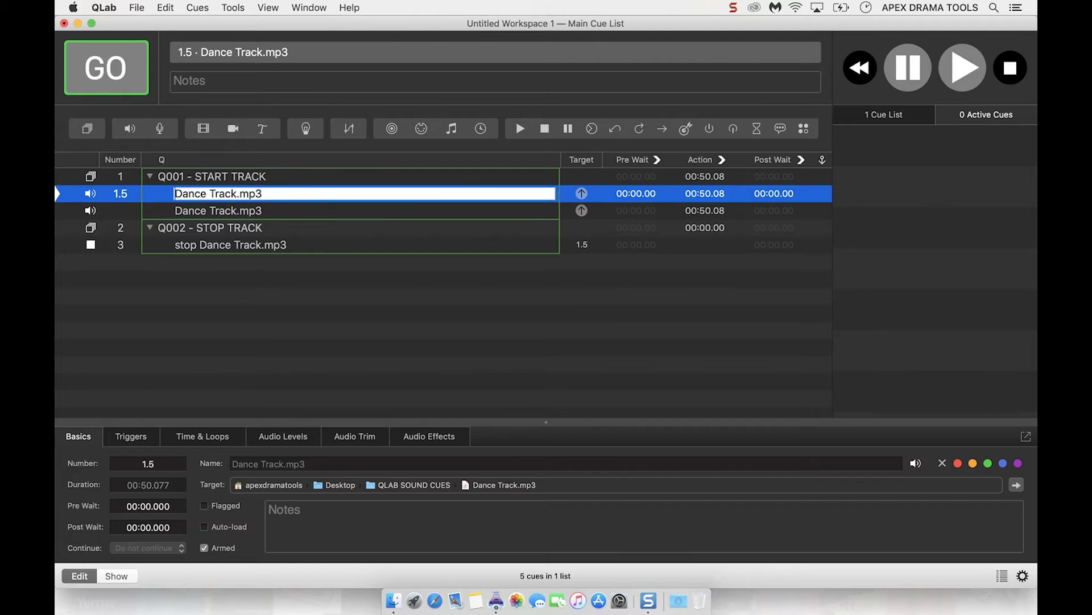
{"action": "type", "text": "CLEAN"}
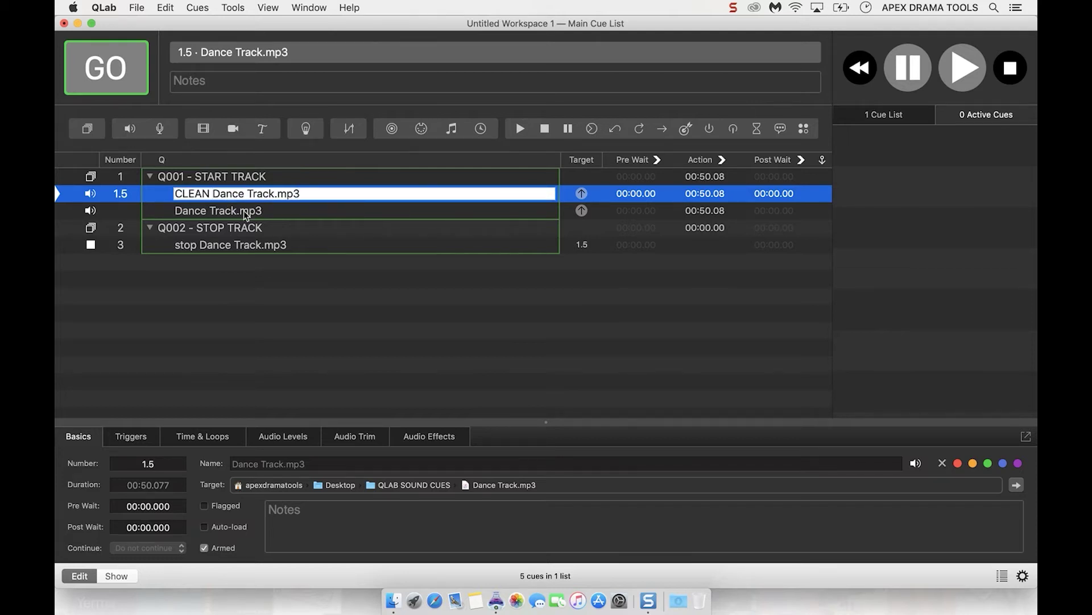
{"action": "key", "text": "Return"}
- Rename the duplicate cue 'VERB Dance Track.mp3'
{"action": "left_click", "coordinate": [246, 212]}
{"action": "left_click", "coordinate": [246, 212]}
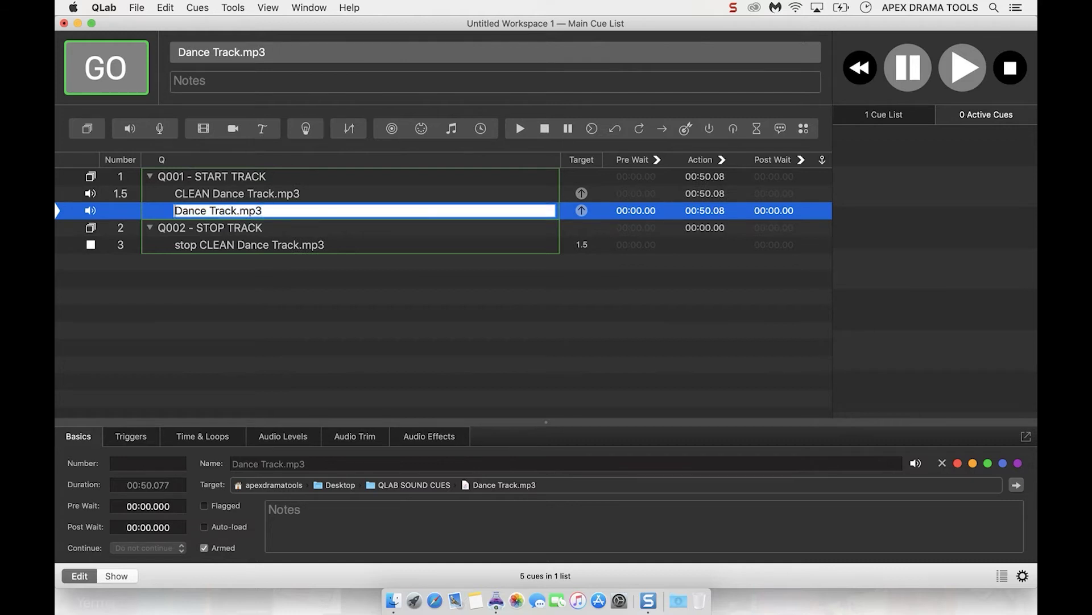
{"action": "type", "text": "VERB"}
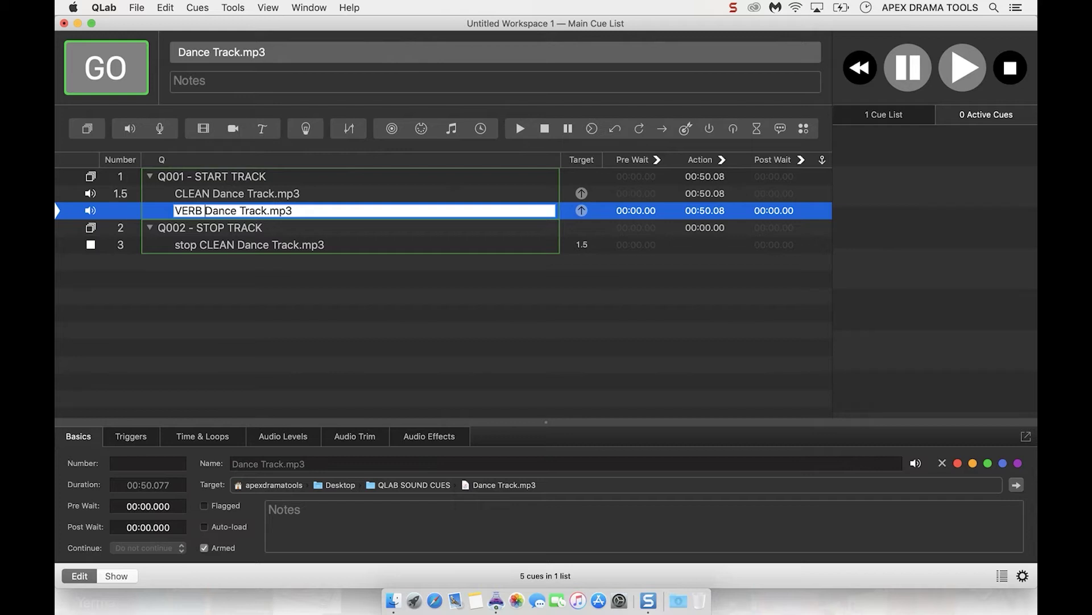
{"action": "key", "text": "Return"}
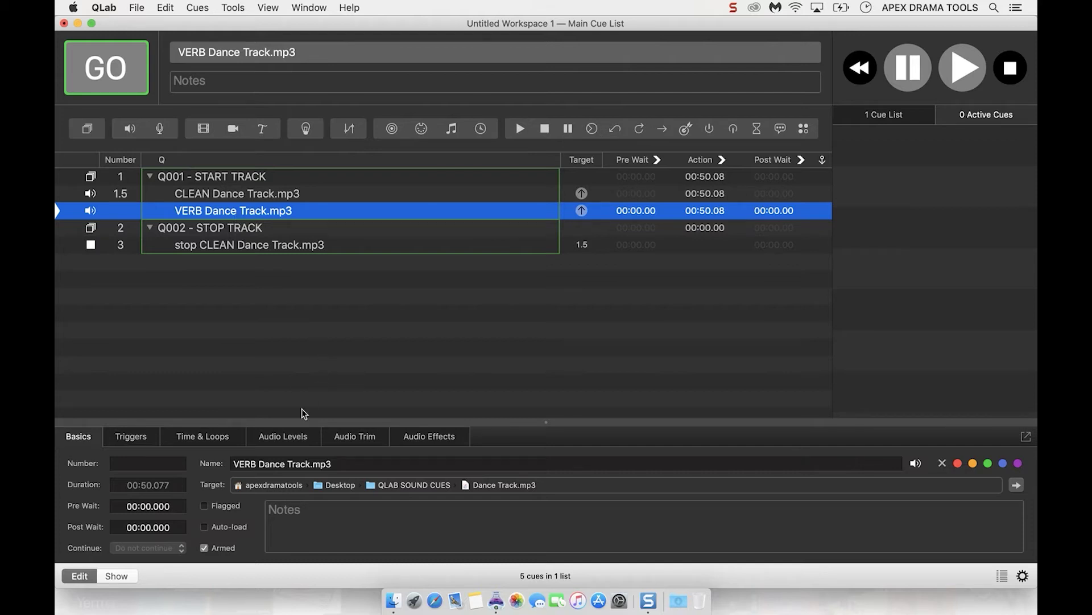
- Drop the VERB cue's master level to -18 and bring up the Apple audio effects list
{"action": "left_click", "coordinate": [291, 439]}
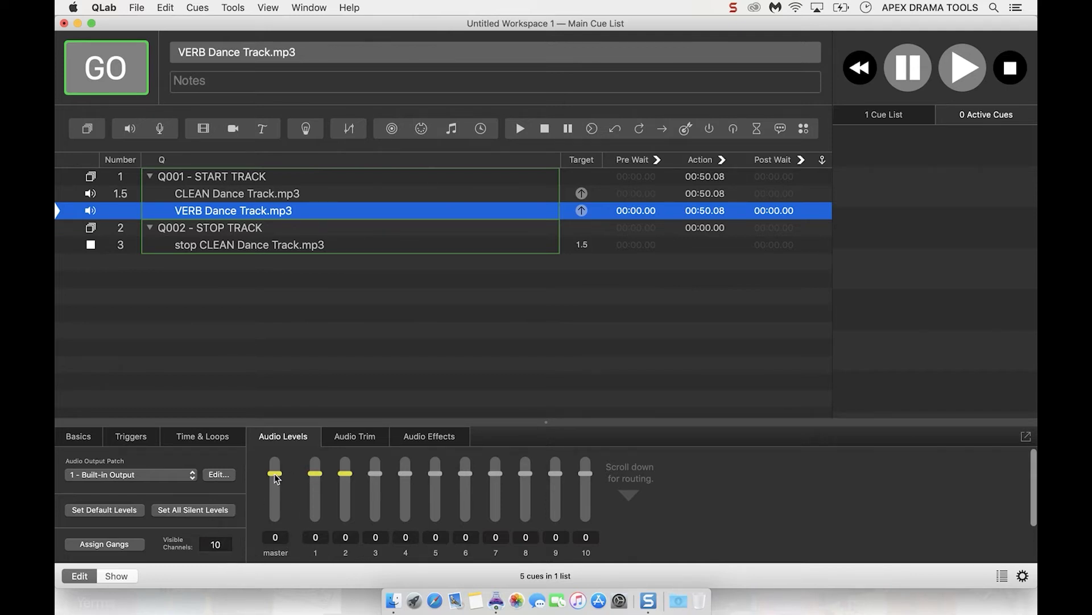
{"action": "left_click_drag", "start_coordinate": [275, 474], "coordinate": [275, 552]}
{"action": "left_click", "coordinate": [441, 441]}
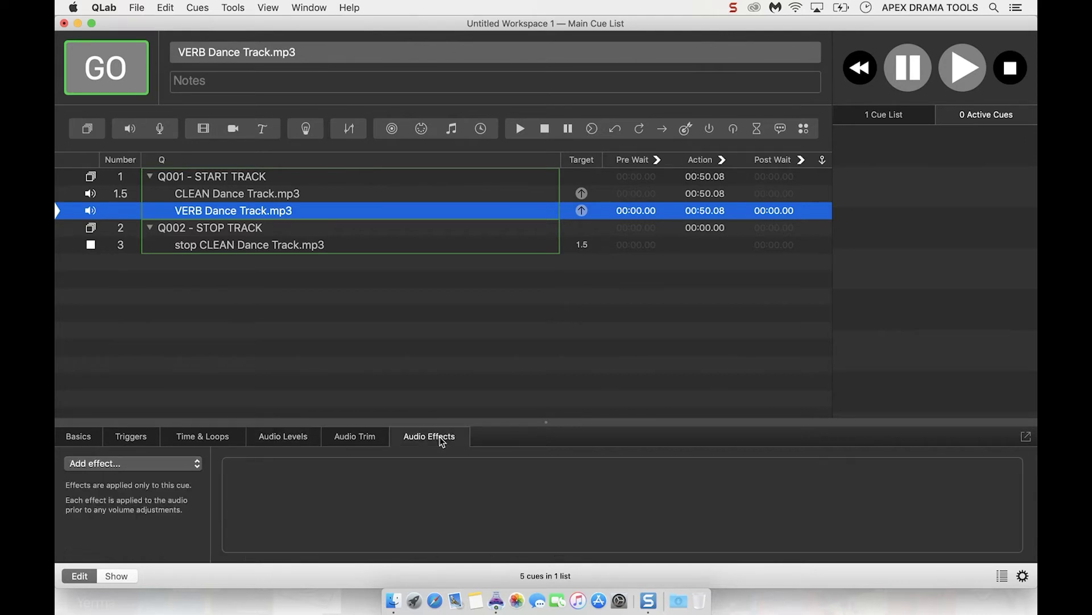
{"action": "left_click", "coordinate": [181, 467]}
{"action": "mouse_move", "coordinate": [171, 477]}
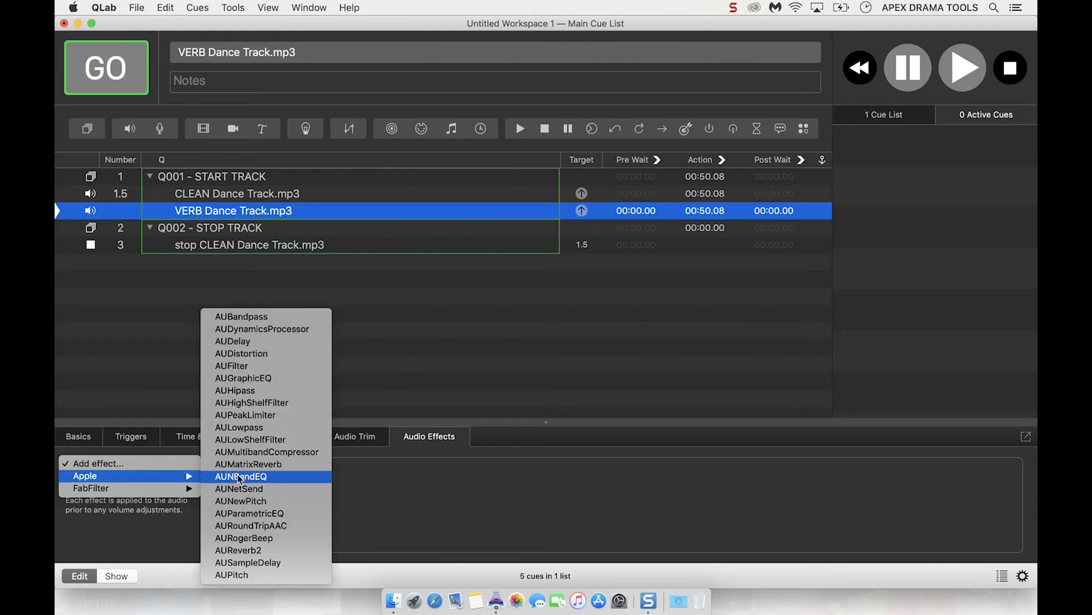
- Add AUMatrixReverb to the VERB cue using the Factory > Large Hall preset
{"action": "left_click", "coordinate": [295, 469]}
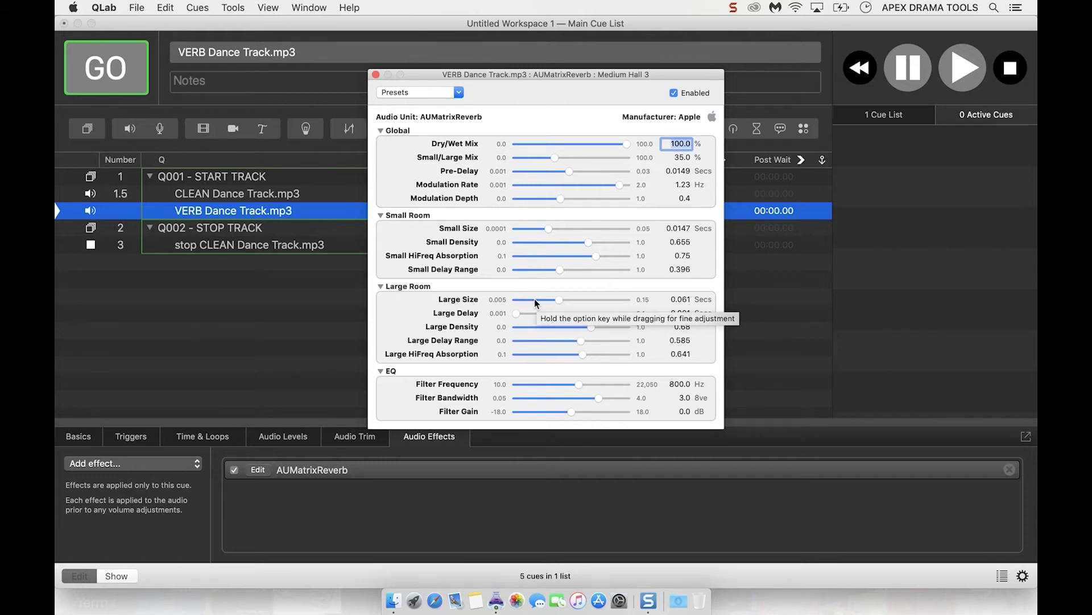
{"action": "left_click", "coordinate": [458, 94]}
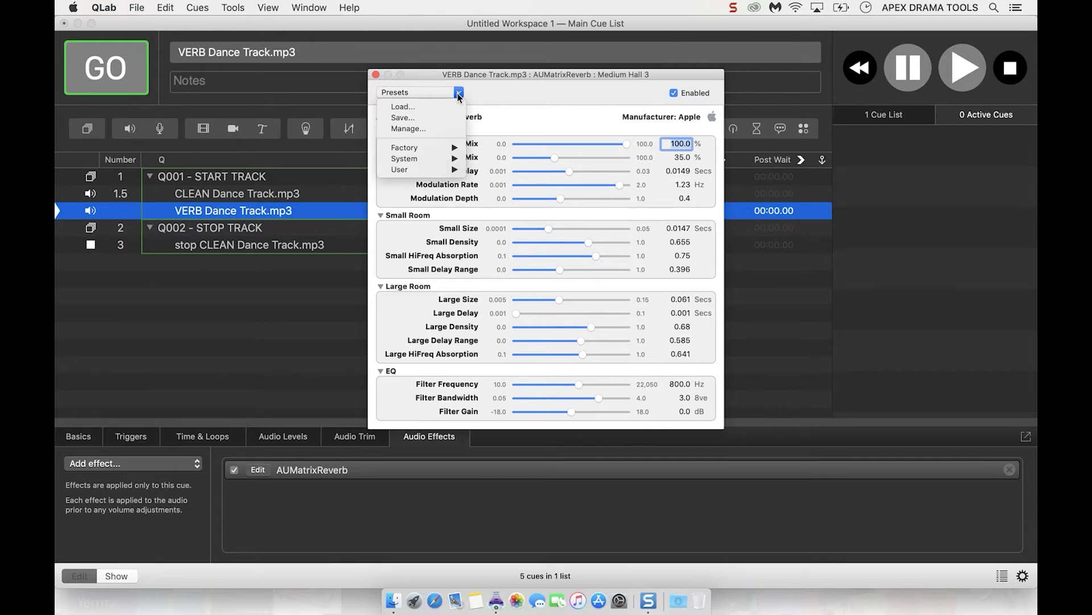
{"action": "mouse_move", "coordinate": [452, 153]}
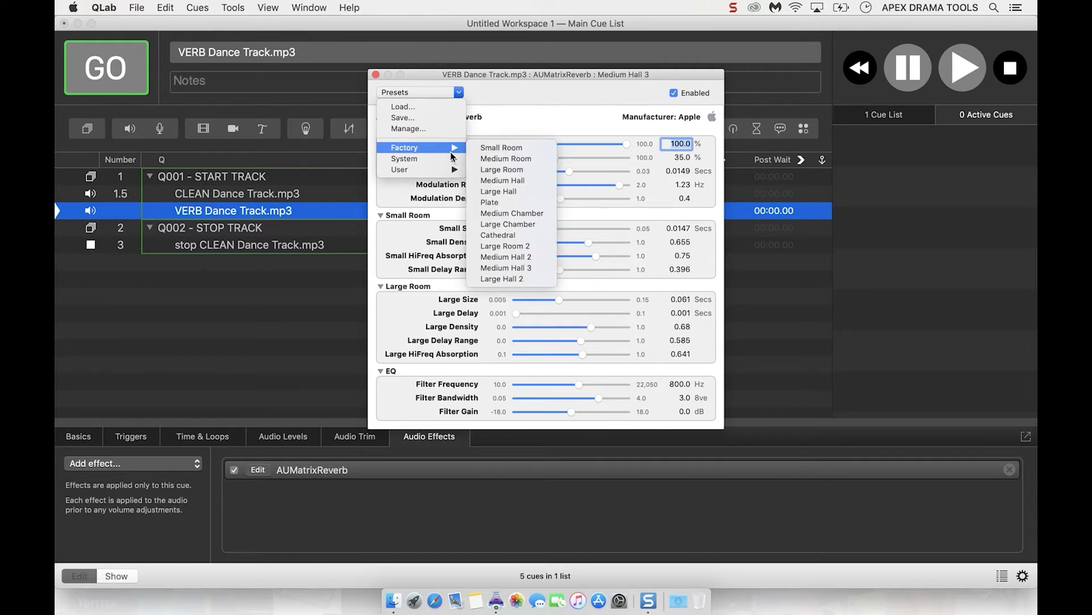
{"action": "left_click", "coordinate": [514, 192]}
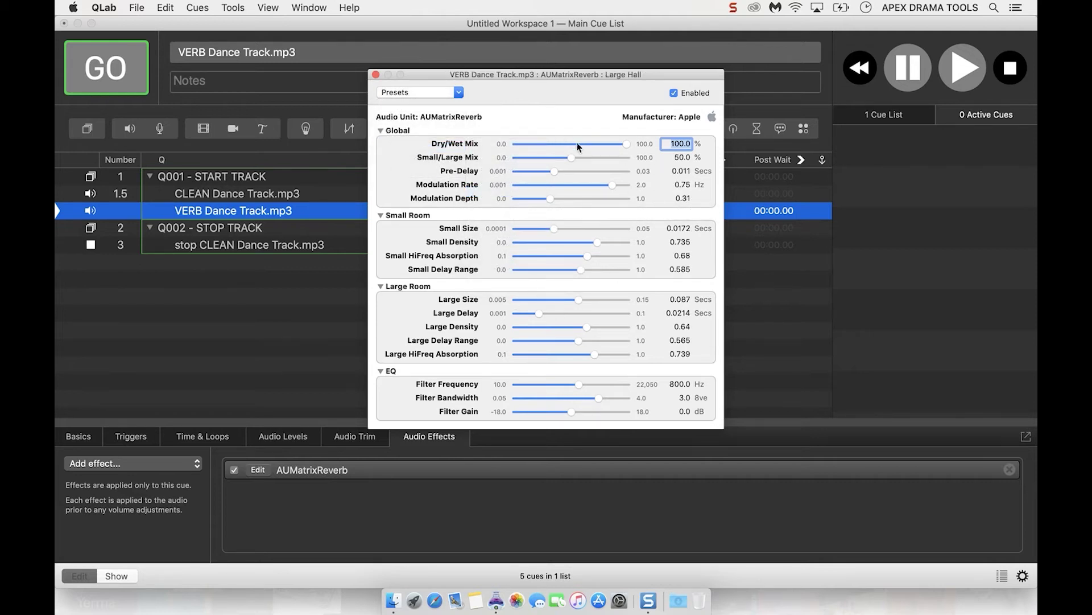
{"action": "left_click", "coordinate": [375, 75]}
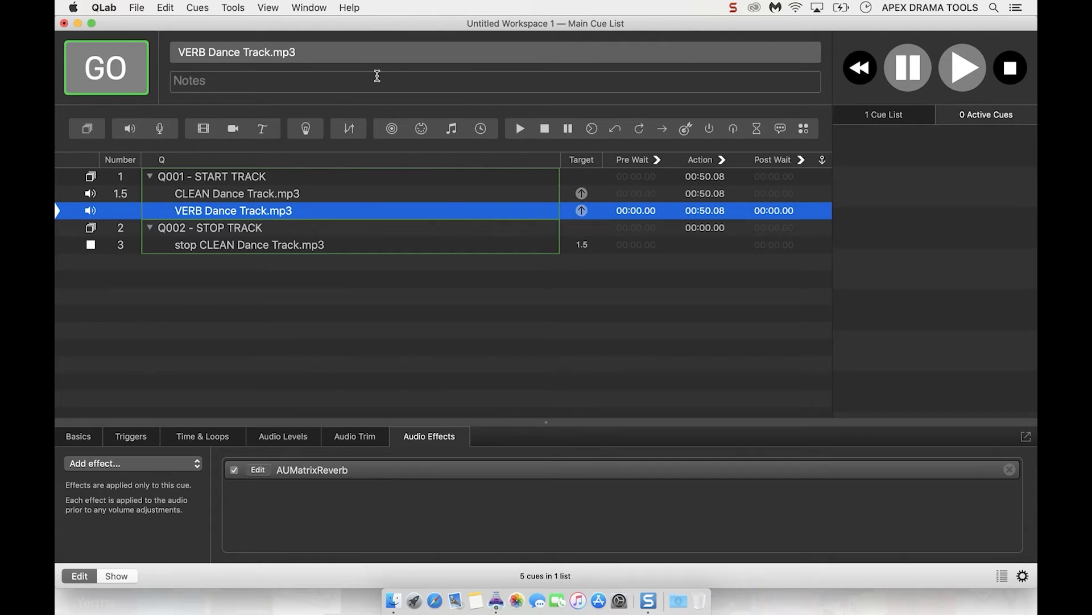
- Create fade cues targeting the CLEAN and VERB Dance Track cues
{"action": "left_click", "coordinate": [257, 200]}
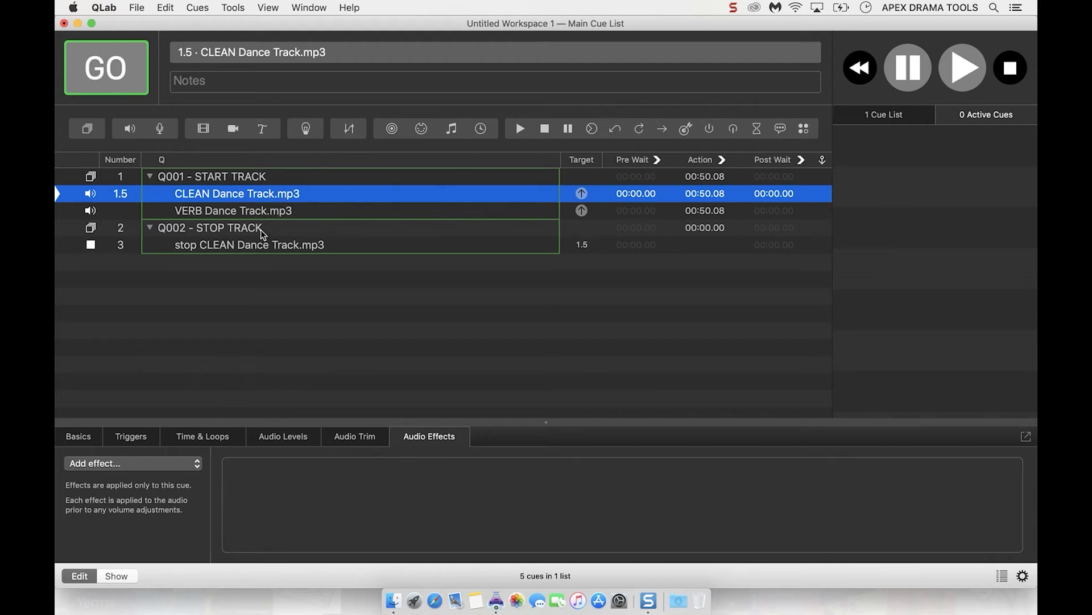
{"action": "key", "text": "super+7"}
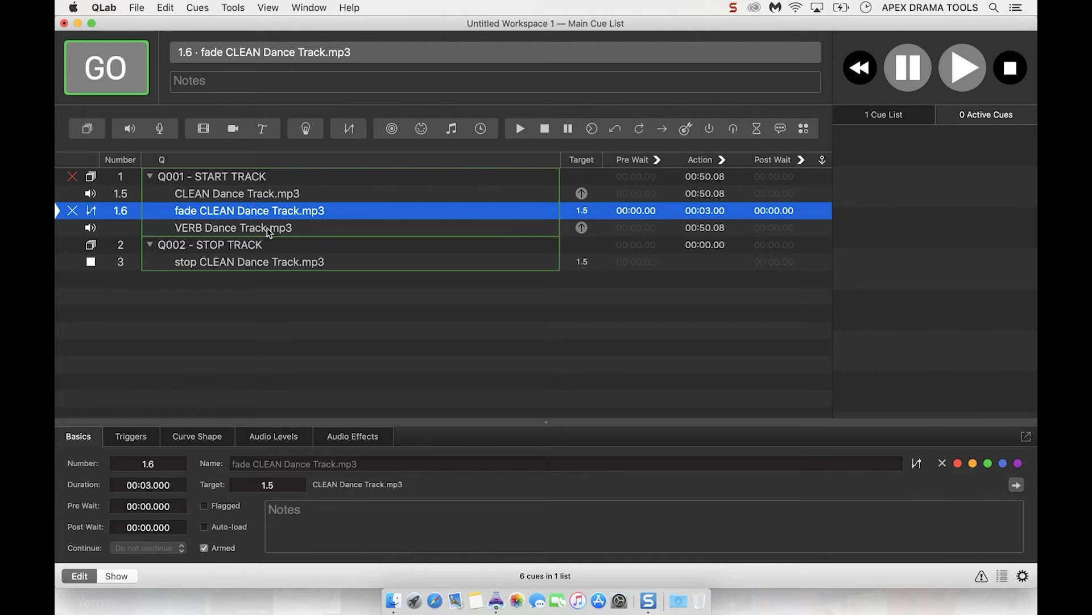
{"action": "left_click", "coordinate": [268, 229]}
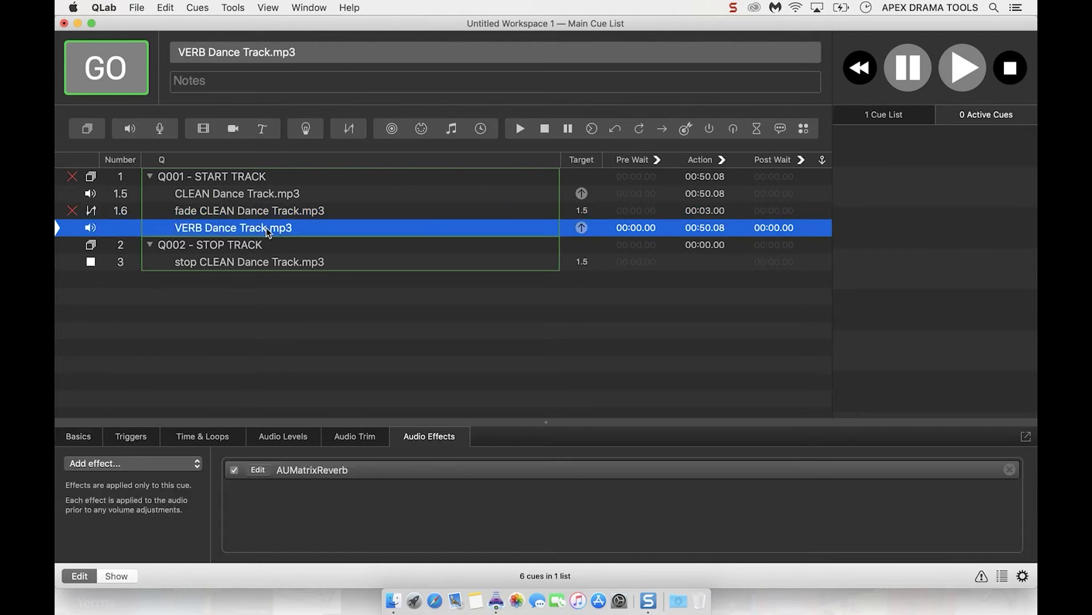
{"action": "key", "text": "super+7"}
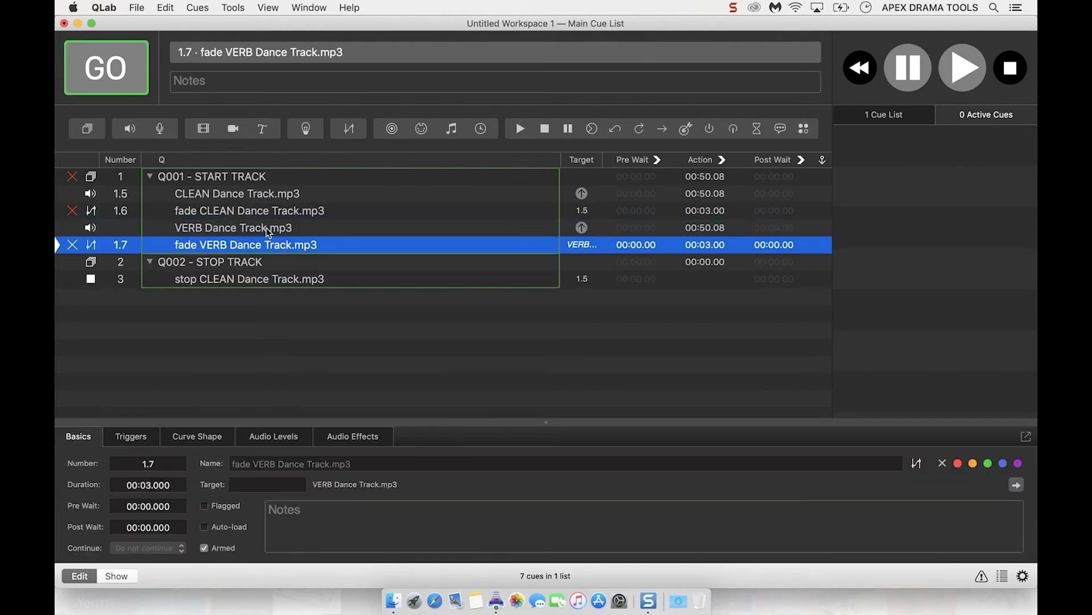
- Delete the stop CLEAN cue and move both fade cues into the Q002 STOP TRACK group
{"action": "left_click", "coordinate": [258, 282]}
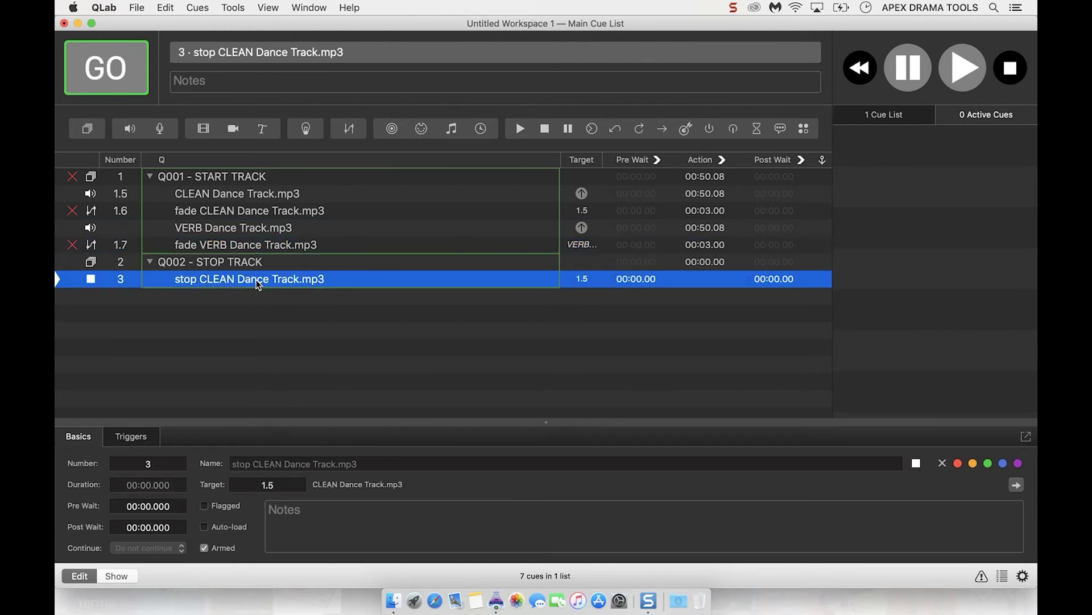
{"action": "key", "text": "Delete"}
{"action": "left_click", "coordinate": [256, 213]}
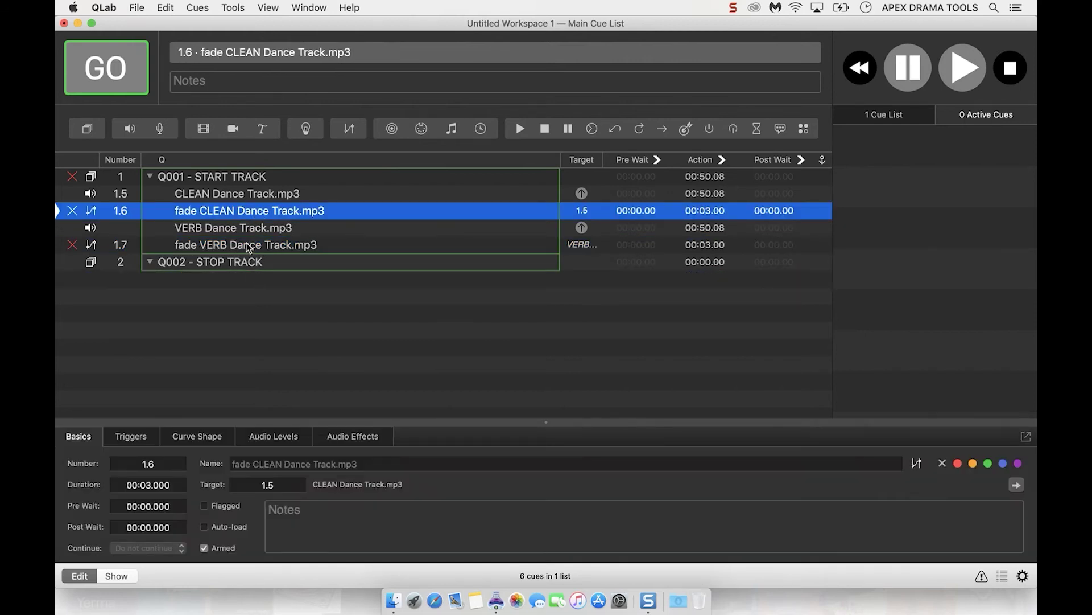
{"action": "left_click", "coordinate": [249, 246], "text": "super"}
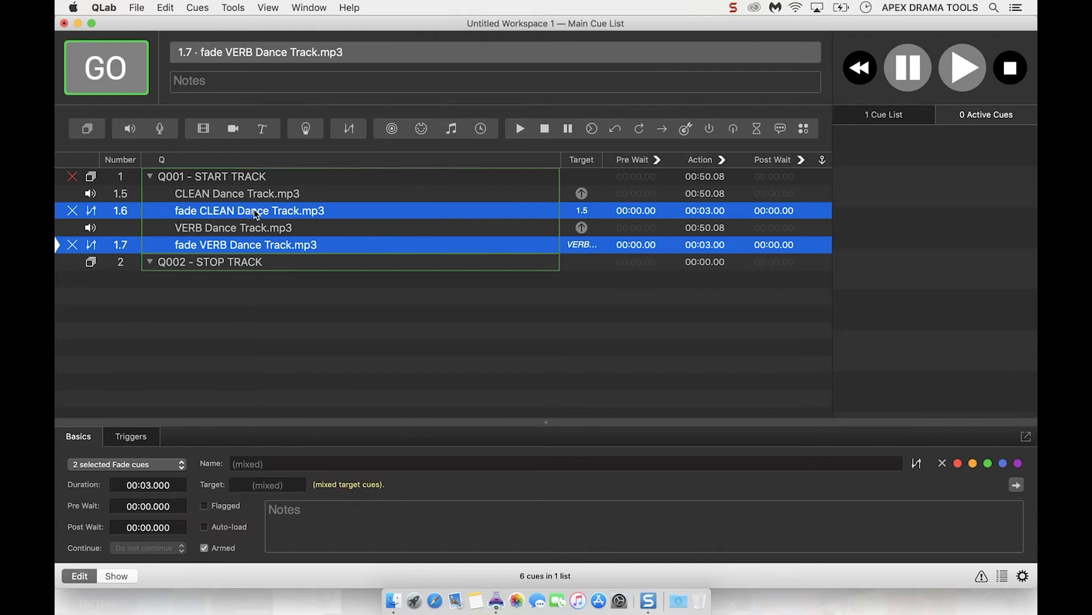
{"action": "left_click_drag", "start_coordinate": [256, 214], "coordinate": [256, 274]}
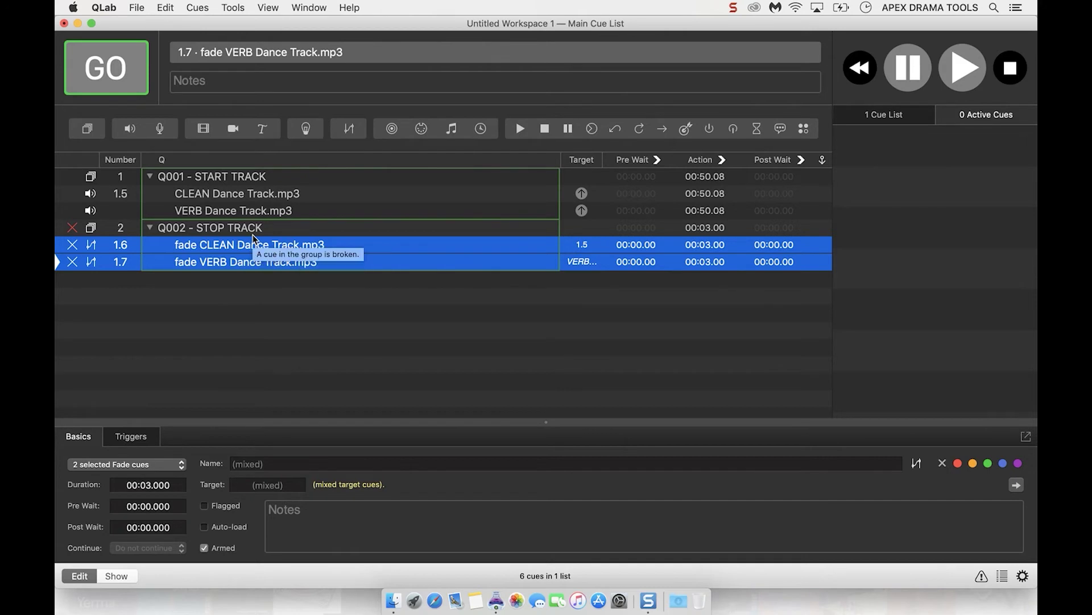
- Make fade cue 1.6 pull the CLEAN track's master to -INF and stop its target when done
{"action": "left_click", "coordinate": [314, 307]}
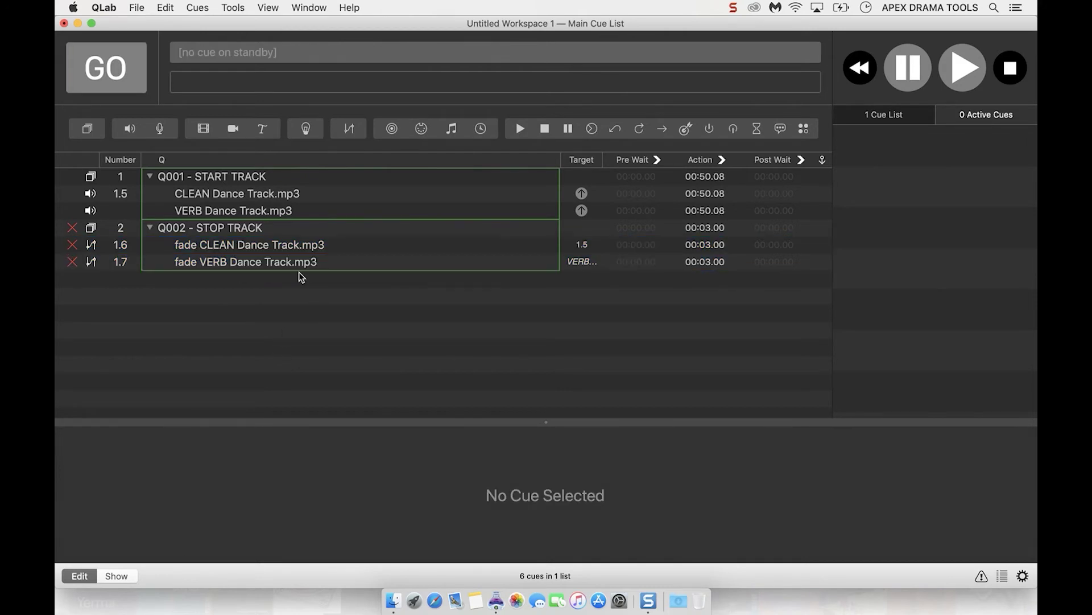
{"action": "left_click", "coordinate": [277, 249]}
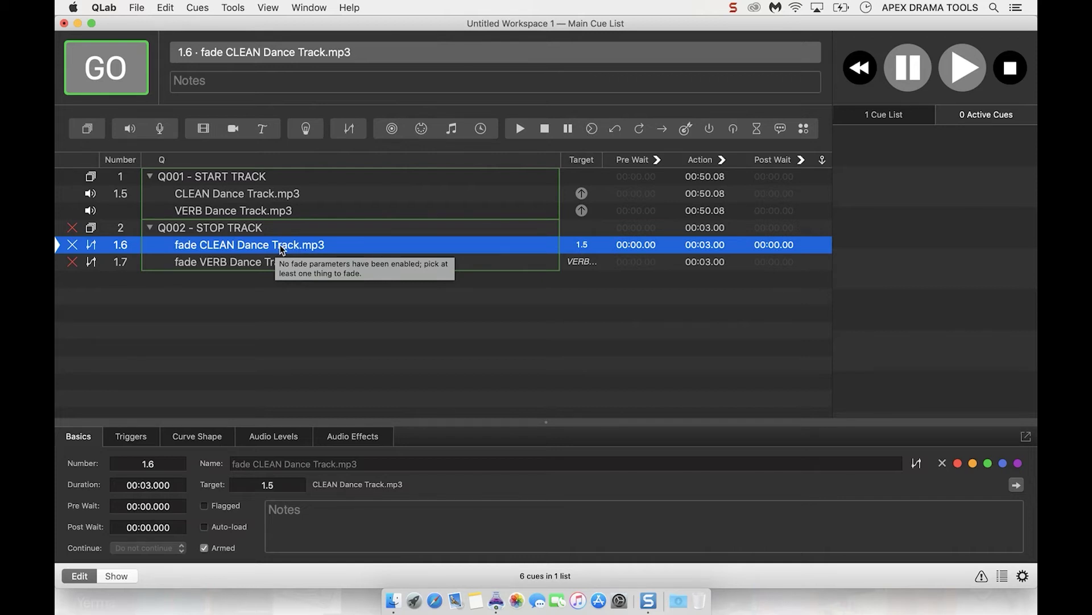
{"action": "left_click", "coordinate": [209, 443]}
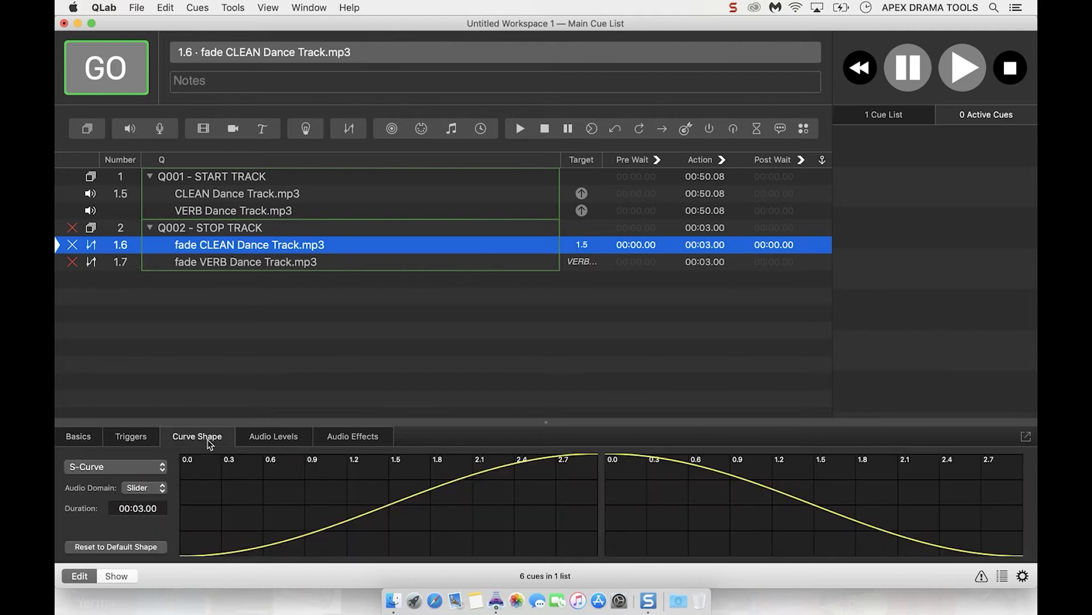
{"action": "left_click", "coordinate": [275, 442]}
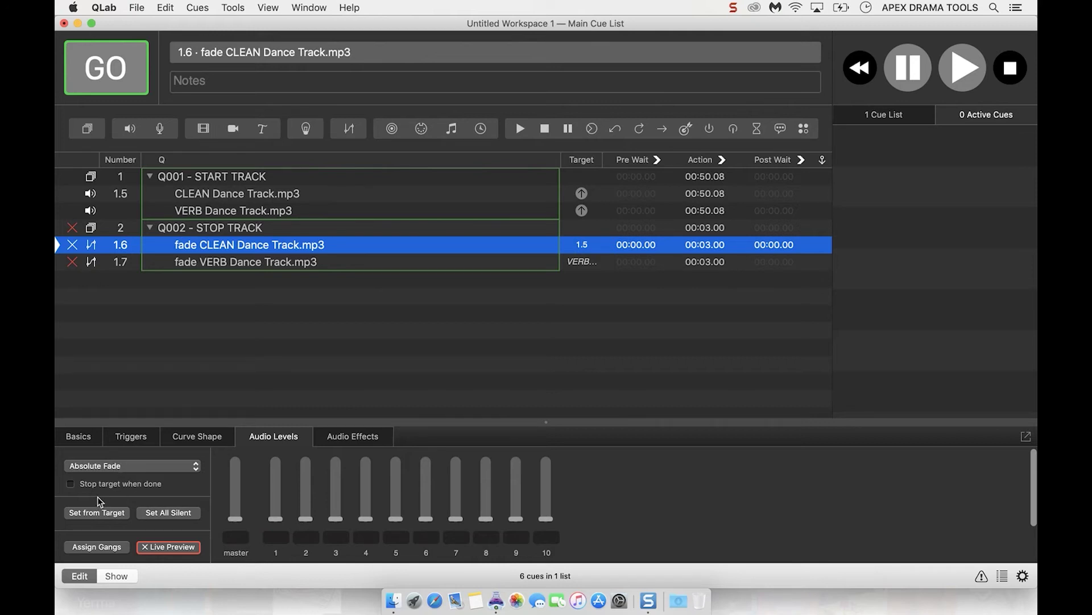
{"action": "left_click", "coordinate": [70, 484]}
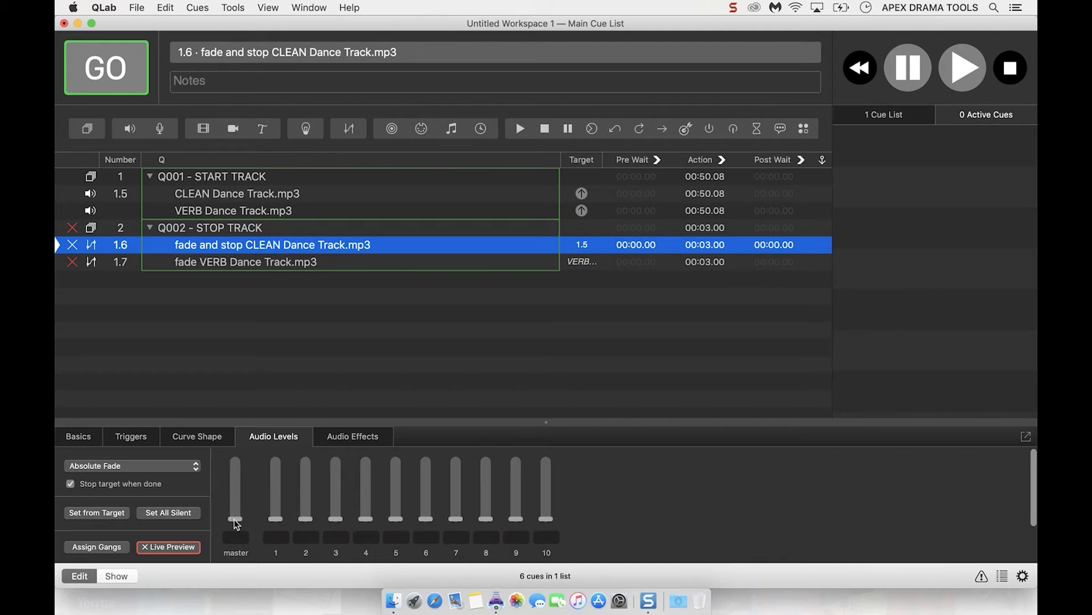
{"action": "mouse_move", "coordinate": [235, 521]}
{"action": "left_mouse_down"}
{"action": "mouse_move", "coordinate": [237, 500]}
{"action": "mouse_move", "coordinate": [236, 541]}
{"action": "left_mouse_up"}
- Set cue 1.6's action time to 0 seconds and review its fade curve
{"action": "type", "text": "d"}
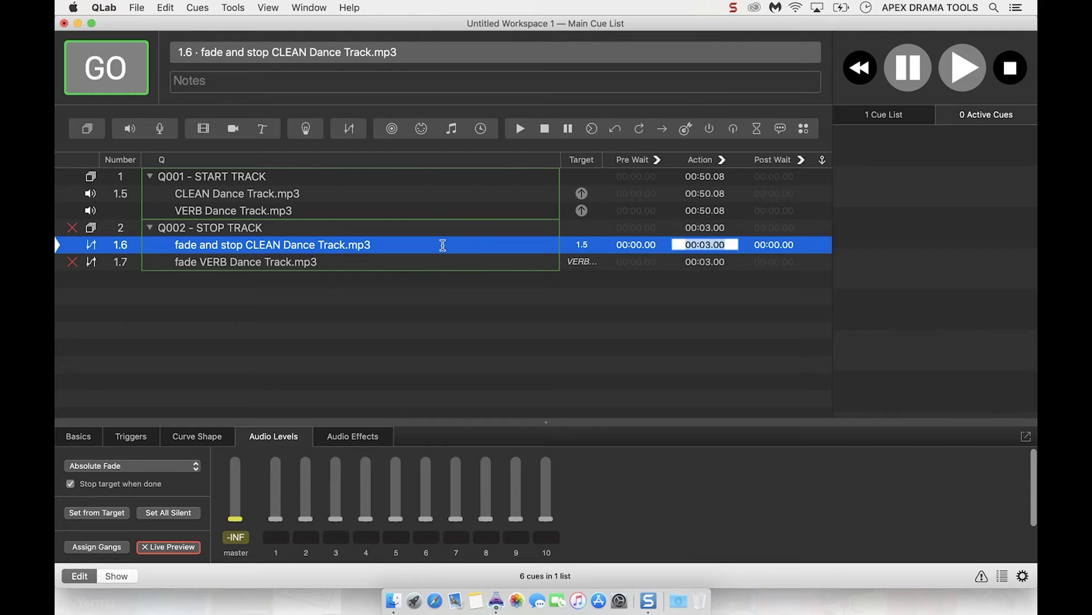
{"action": "type", "text": "0"}
{"action": "key", "text": "Return"}
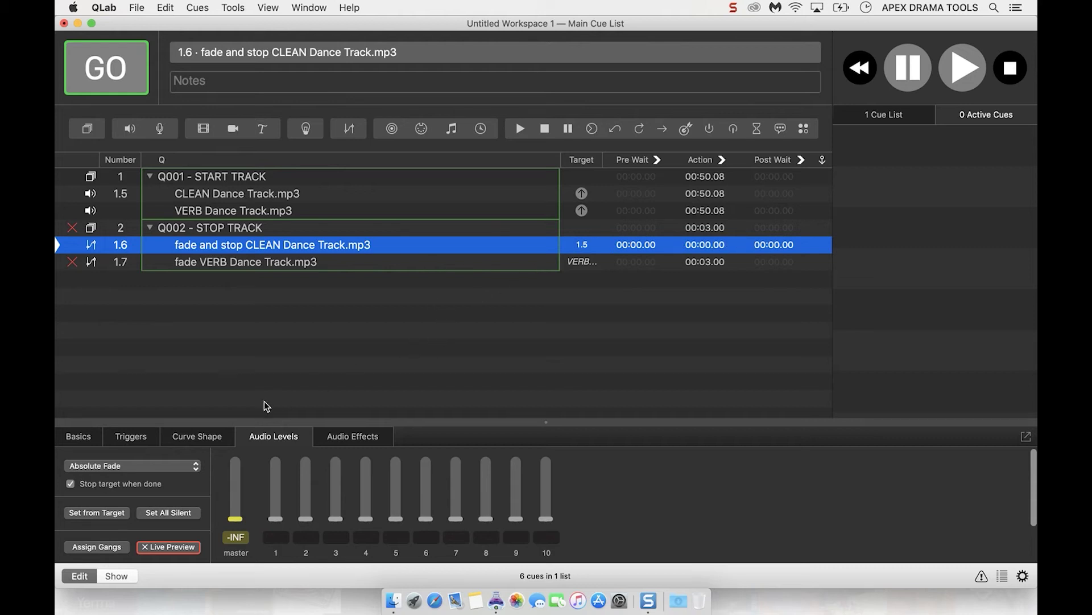
{"action": "left_click", "coordinate": [184, 444]}
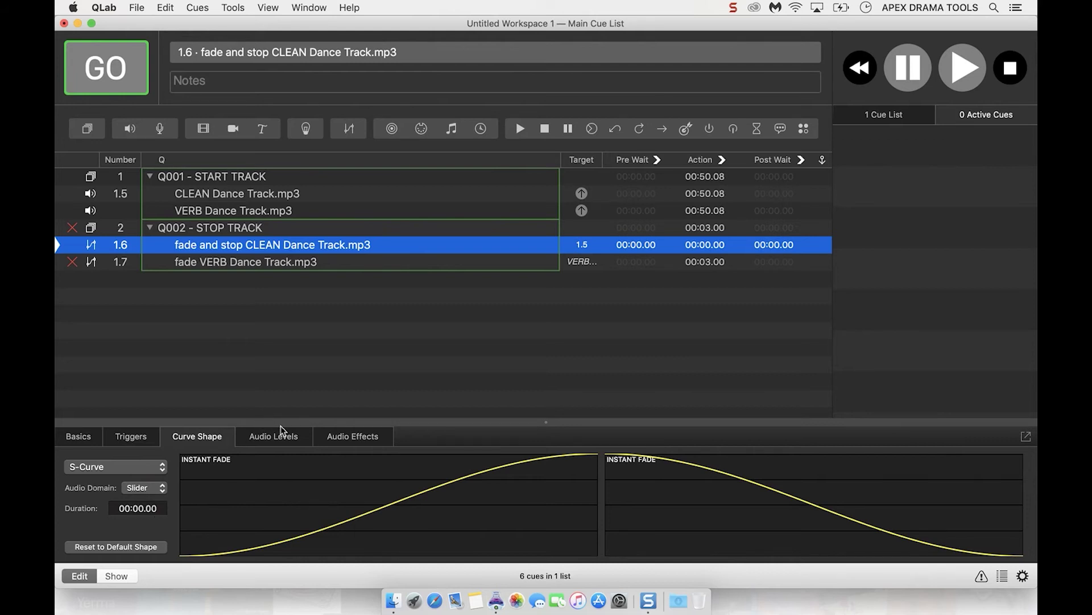
{"action": "left_click", "coordinate": [274, 439]}
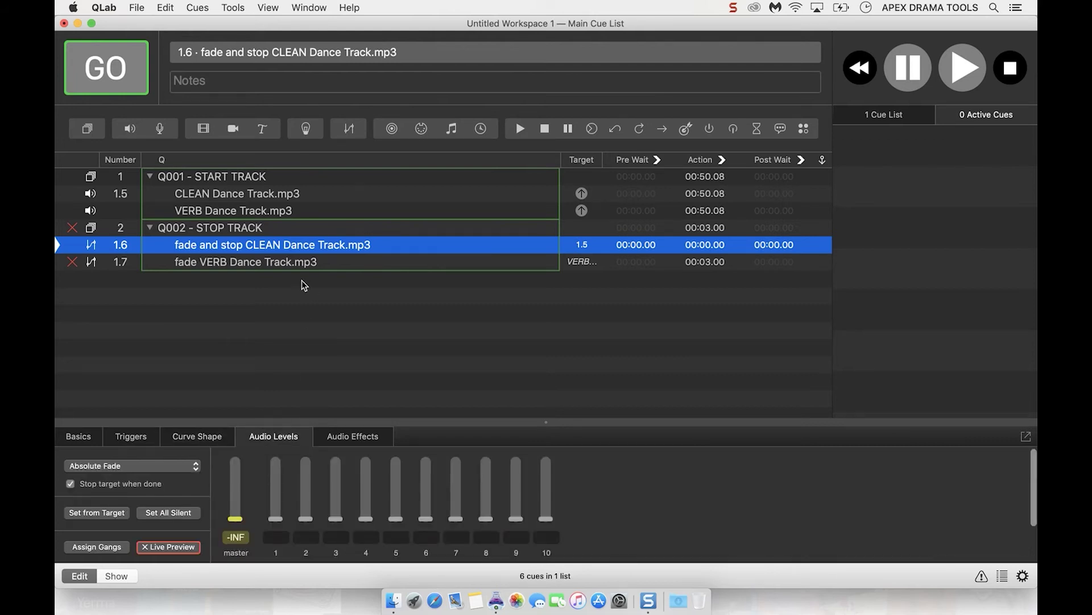
- Tick 'Stop target when done' on fade cue 1.7 and check the CLEAN track's audio levels
{"action": "left_click", "coordinate": [291, 262]}
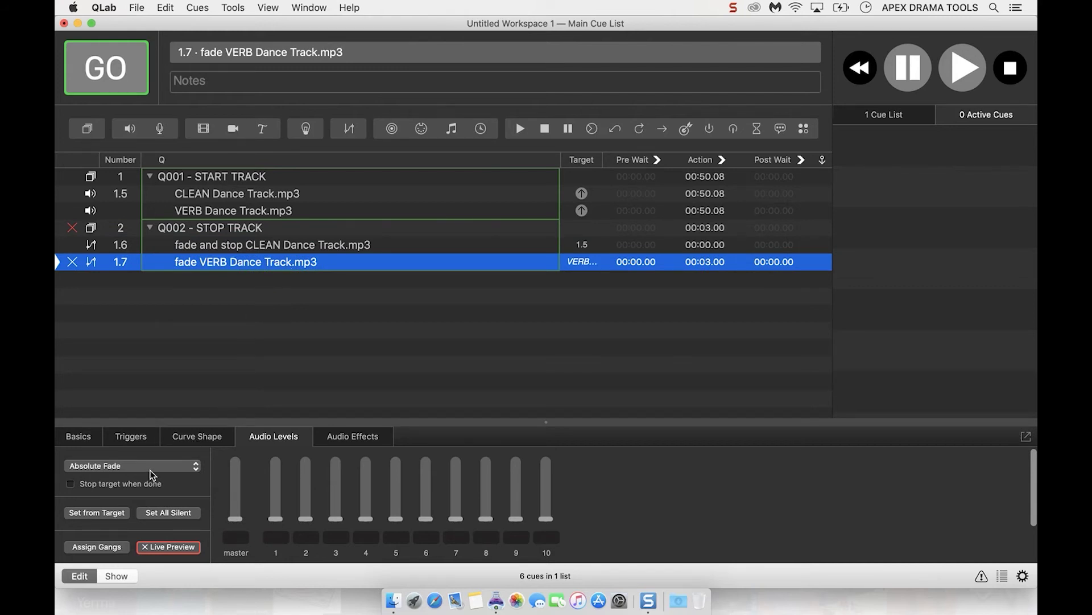
{"action": "left_click", "coordinate": [123, 487]}
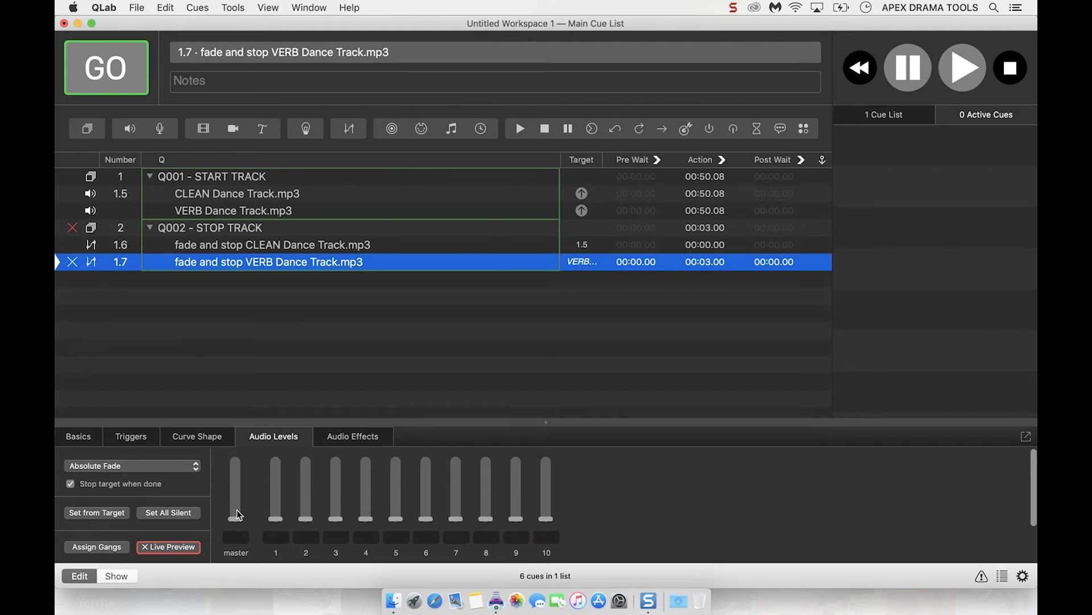
{"action": "left_click", "coordinate": [266, 199]}
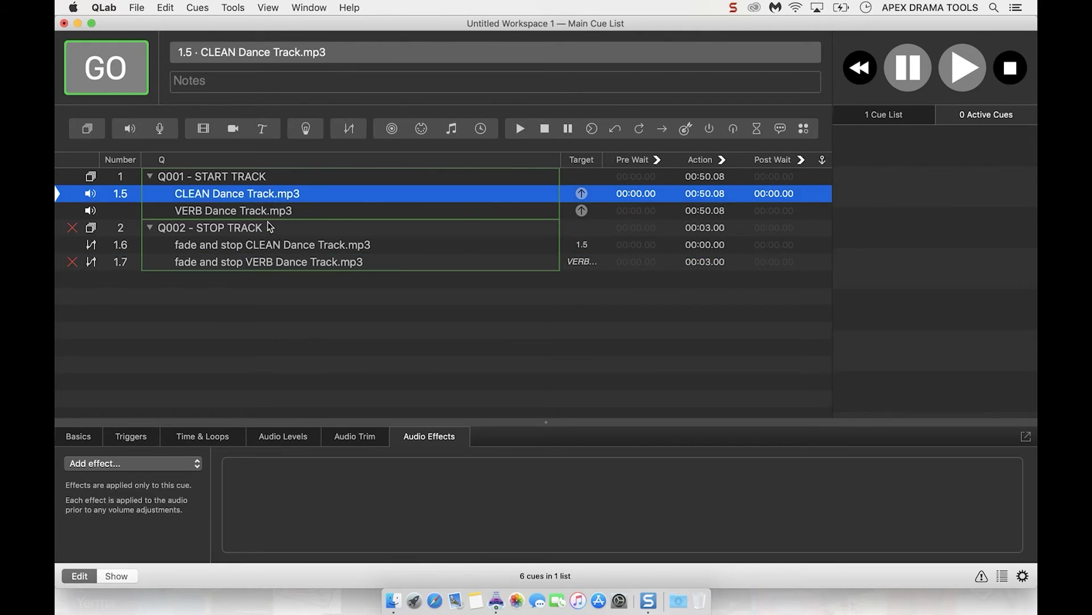
{"action": "left_click", "coordinate": [300, 442]}
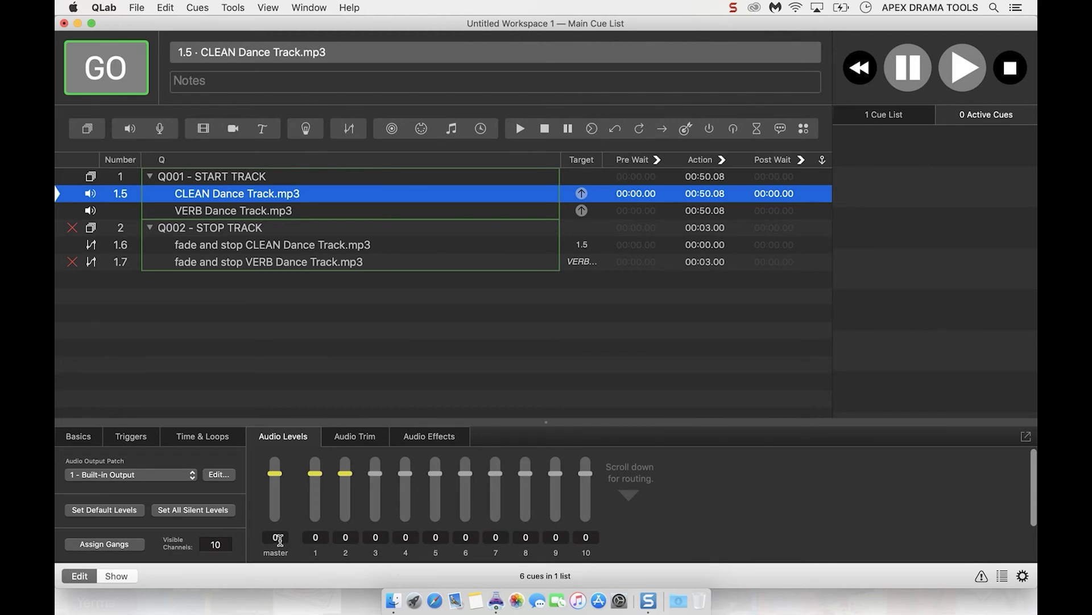
- Set cue 1.7's master fade level to -3 dB and its action time to 0
{"action": "left_click", "coordinate": [318, 265]}
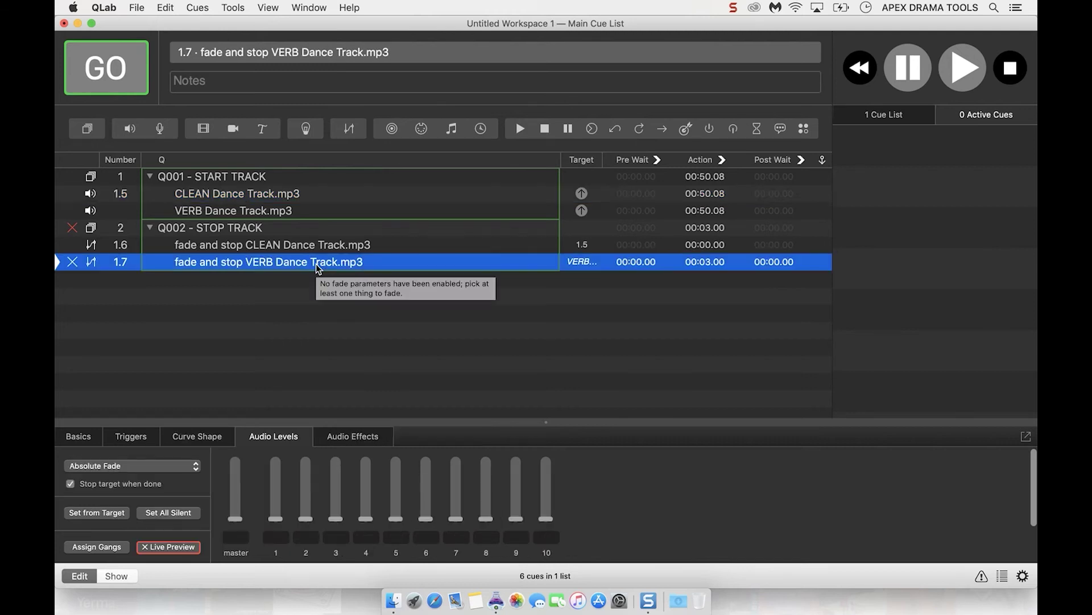
{"action": "left_click", "coordinate": [236, 538]}
{"action": "type", "text": "-3"}
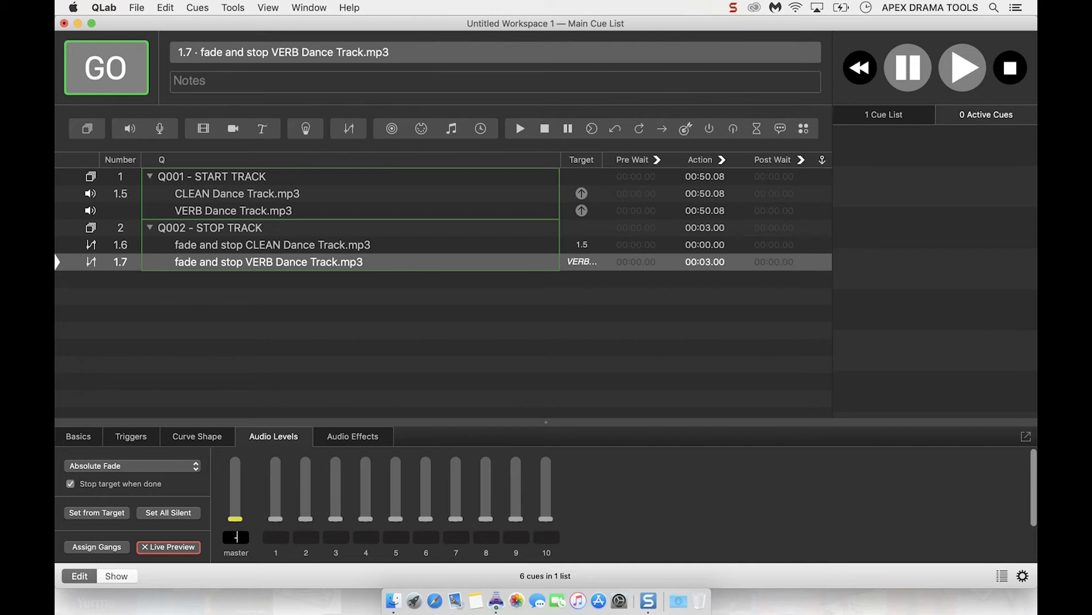
{"action": "key", "text": "Return"}
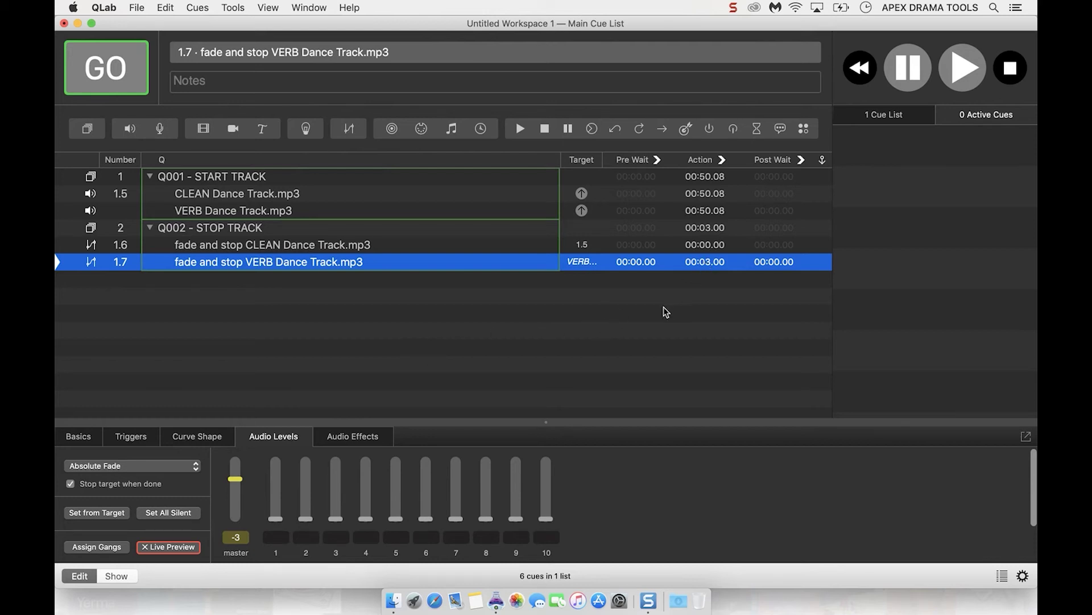
{"action": "key", "text": "d"}
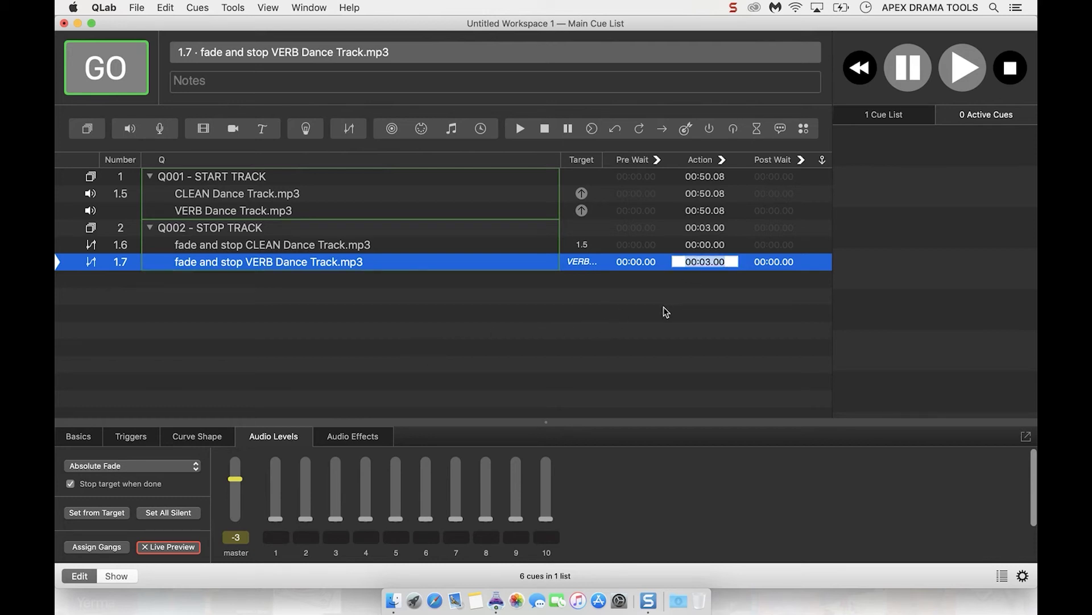
{"action": "type", "text": "0"}
{"action": "key", "text": "Return"}
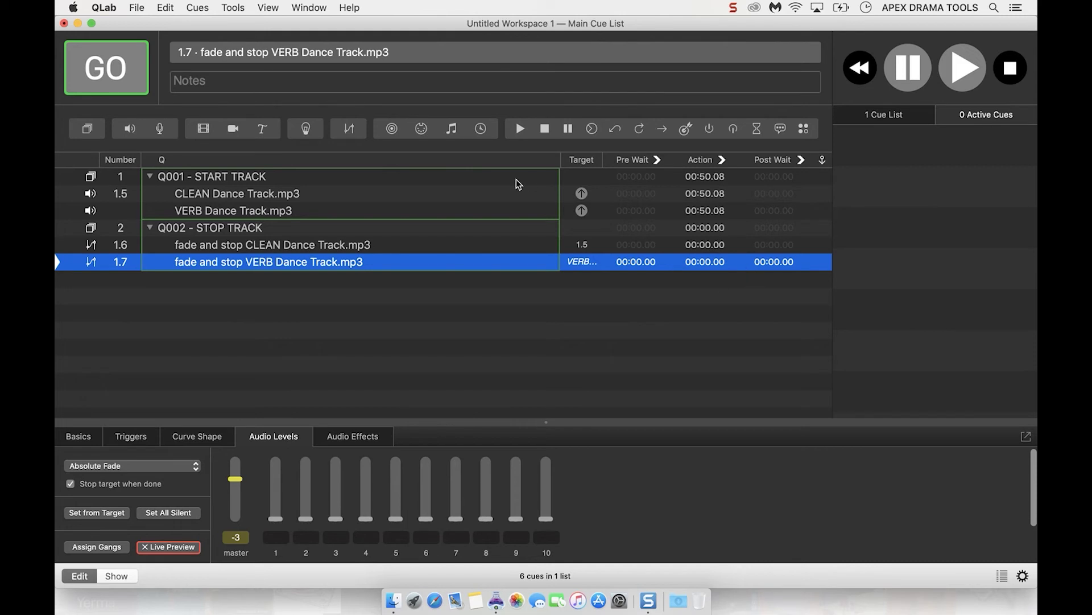
- Review cues 1.5, VERB, 1.6 and 1.7, then run START TRACK and STOP TRACK and stop all
{"action": "left_click", "coordinate": [242, 198]}
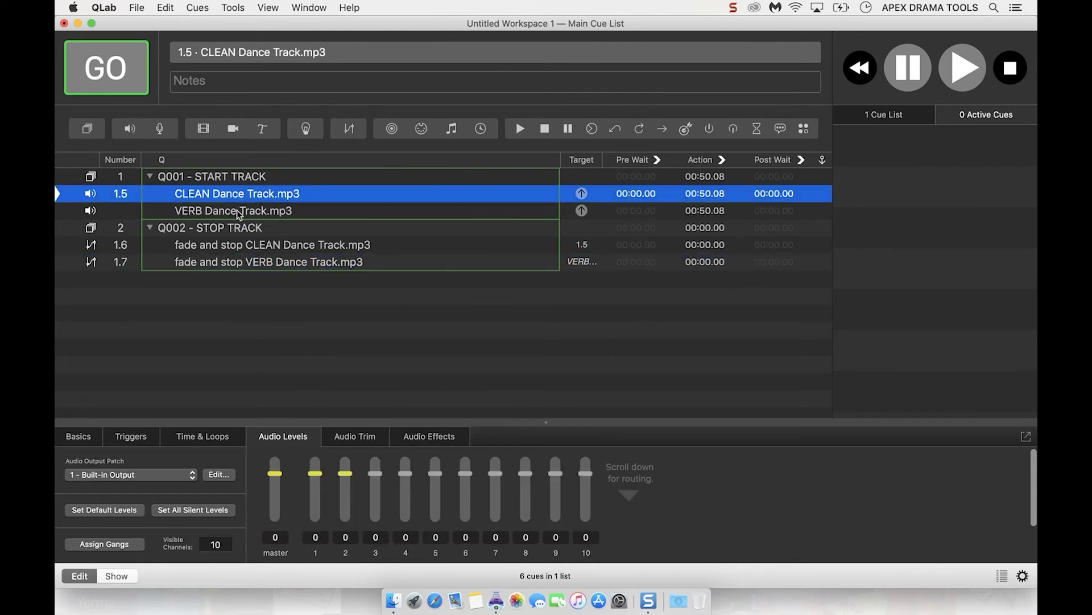
{"action": "left_click", "coordinate": [239, 214]}
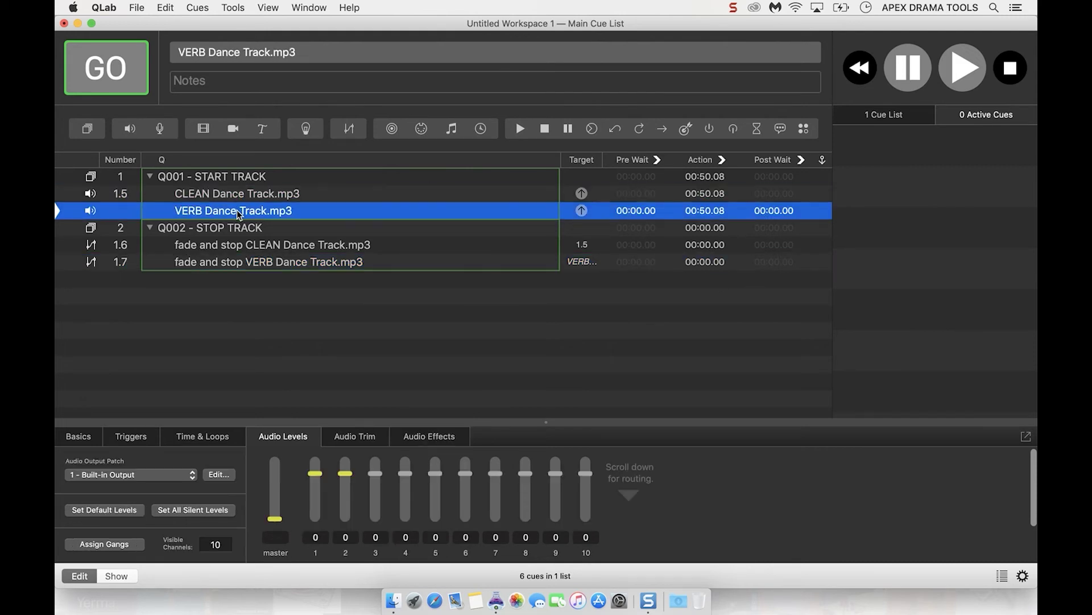
{"action": "left_click", "coordinate": [273, 251]}
{"action": "left_click", "coordinate": [272, 268]}
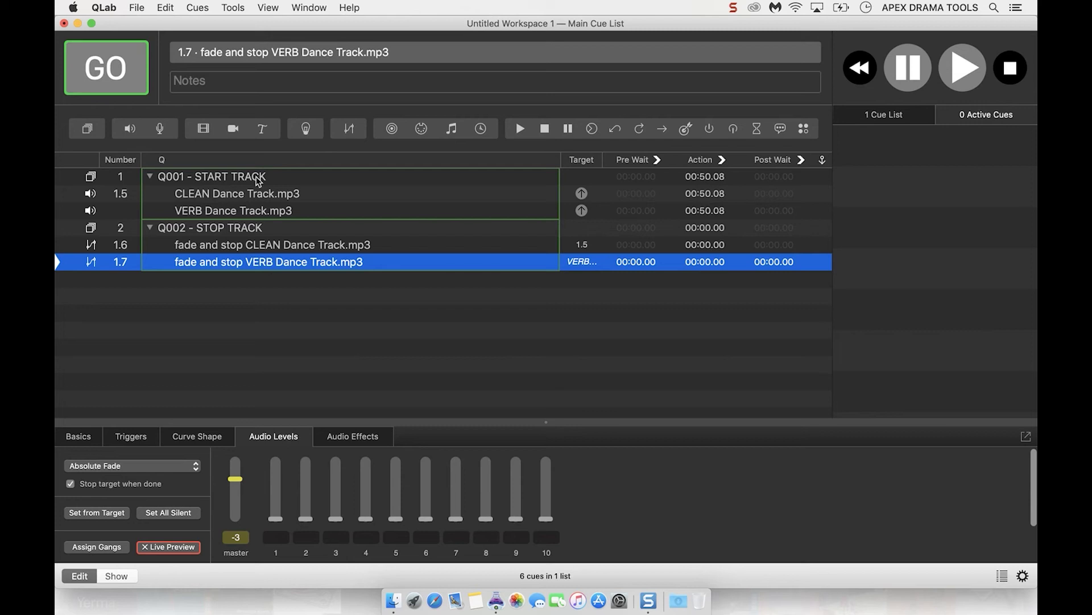
{"action": "left_click", "coordinate": [257, 179]}
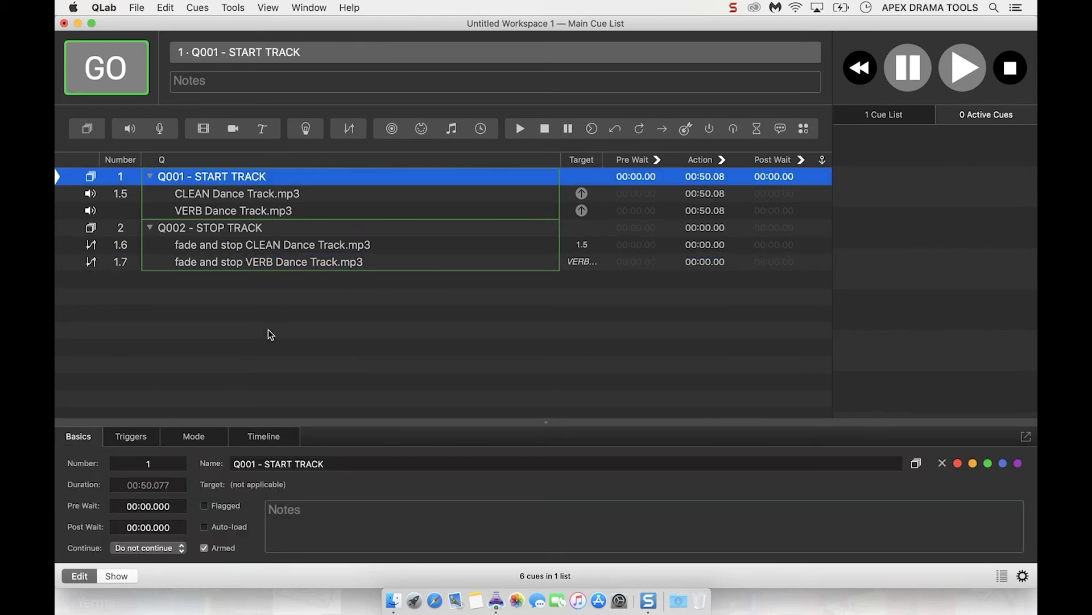
{"action": "key", "text": "space"}
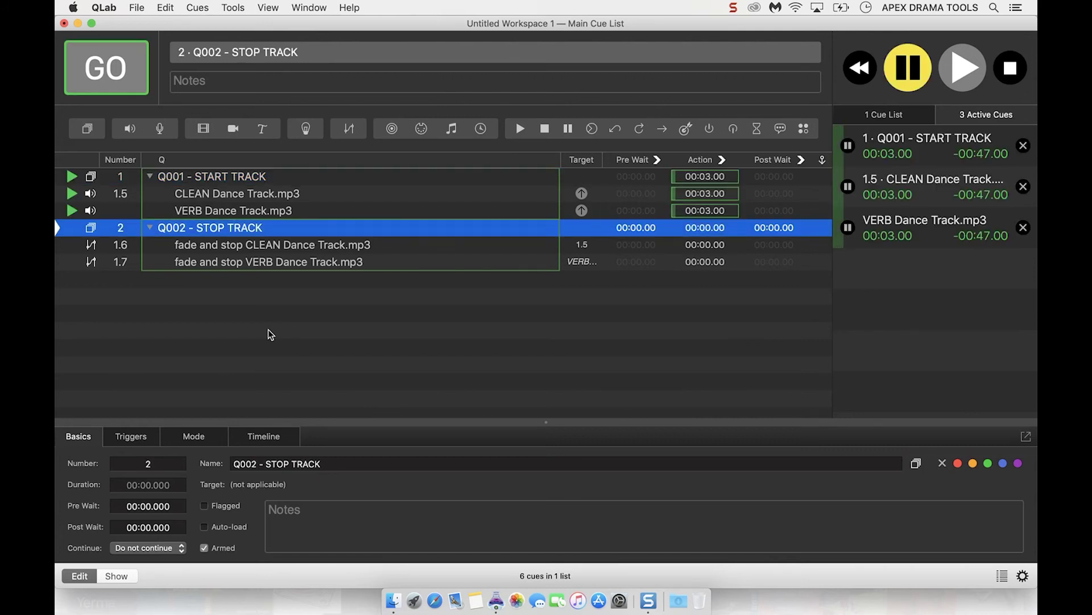
{"action": "key", "text": "space"}
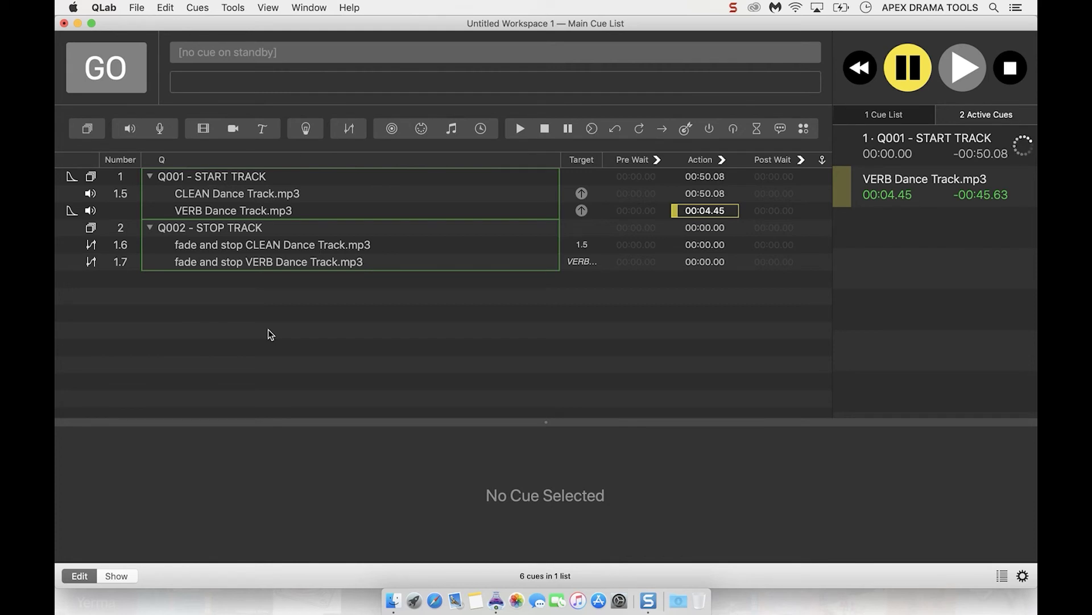
{"action": "key", "text": "Escape"}
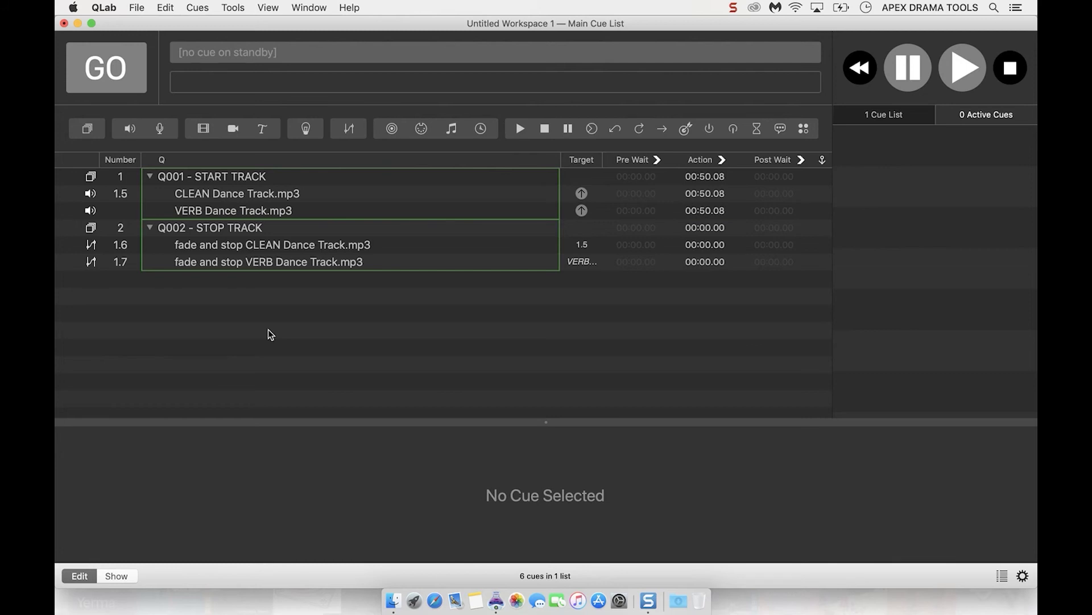
- Replay START TRACK, scrub ahead to about 20 seconds, and fire STOP TRACK to leave the reverb tail
{"action": "left_click", "coordinate": [251, 177]}
{"action": "key", "text": "space"}
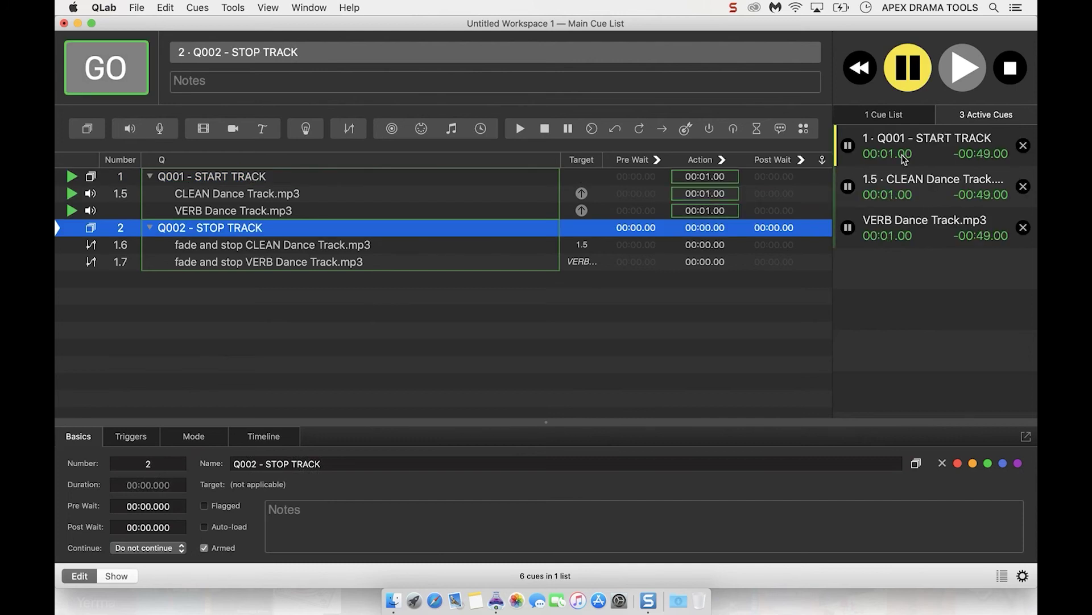
{"action": "left_click_drag", "start_coordinate": [905, 157], "coordinate": [925, 155]}
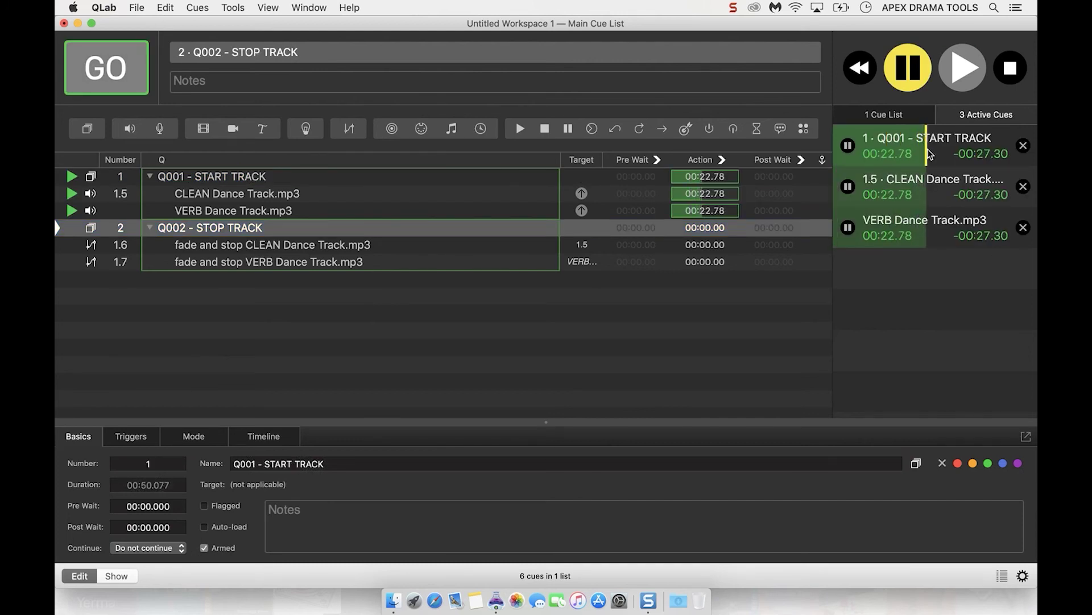
{"action": "left_click", "coordinate": [353, 228]}
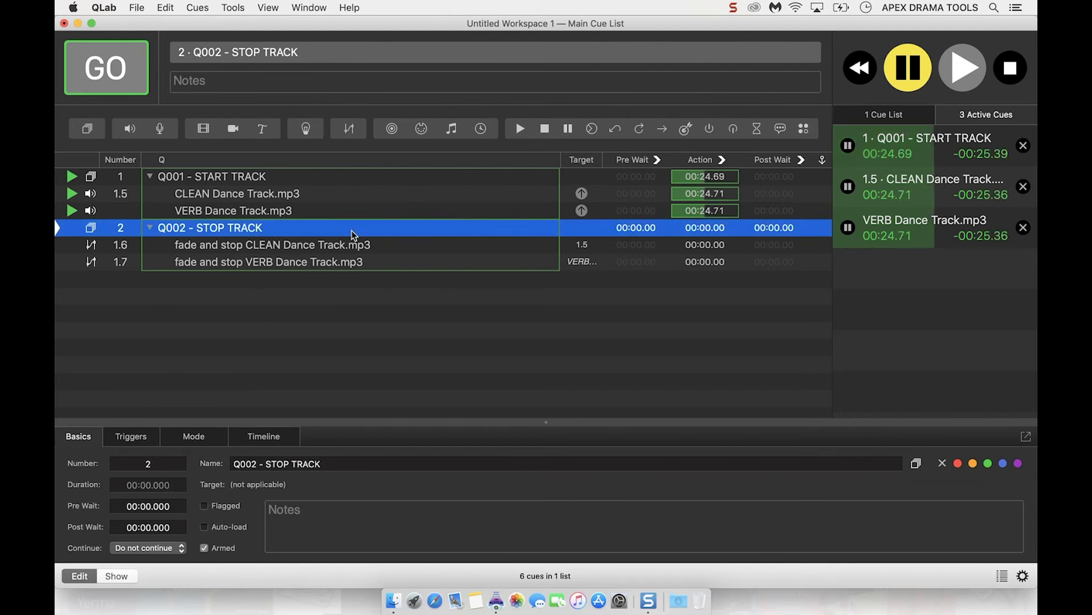
{"action": "key", "text": "space"}
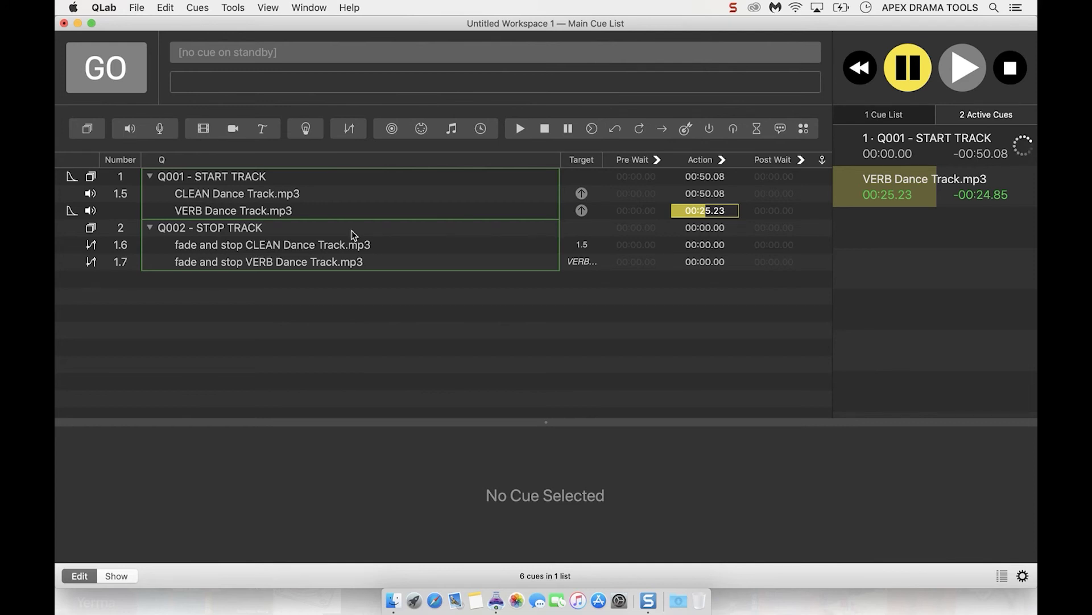
- Stop playback, then switch the VERB cue's AUMatrixReverb from Large Hall to the Factory Cathedral preset
{"action": "key", "text": "Escape"}
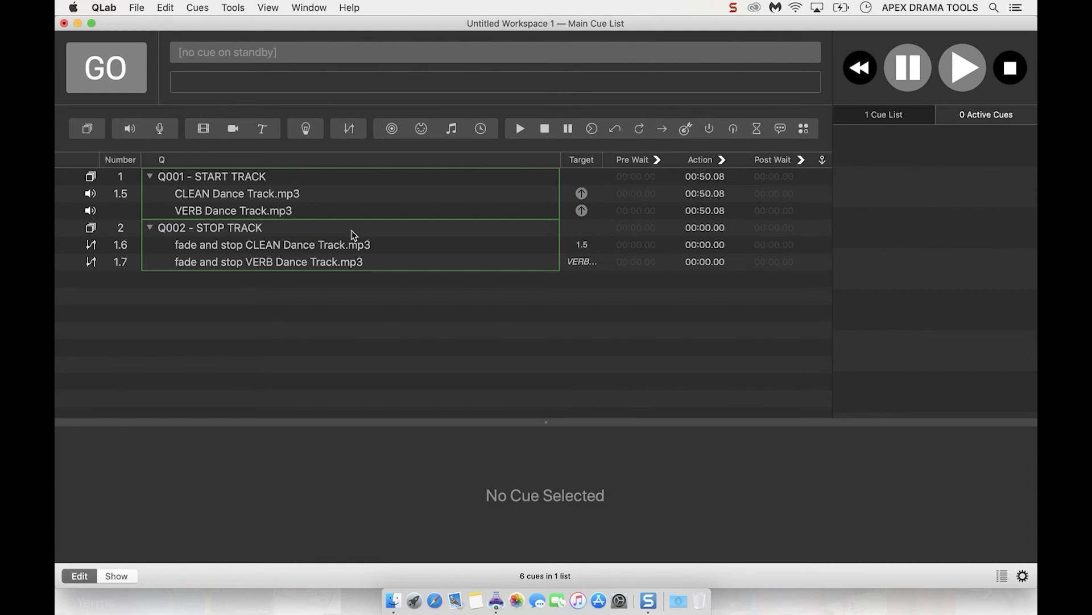
{"action": "left_click", "coordinate": [276, 212]}
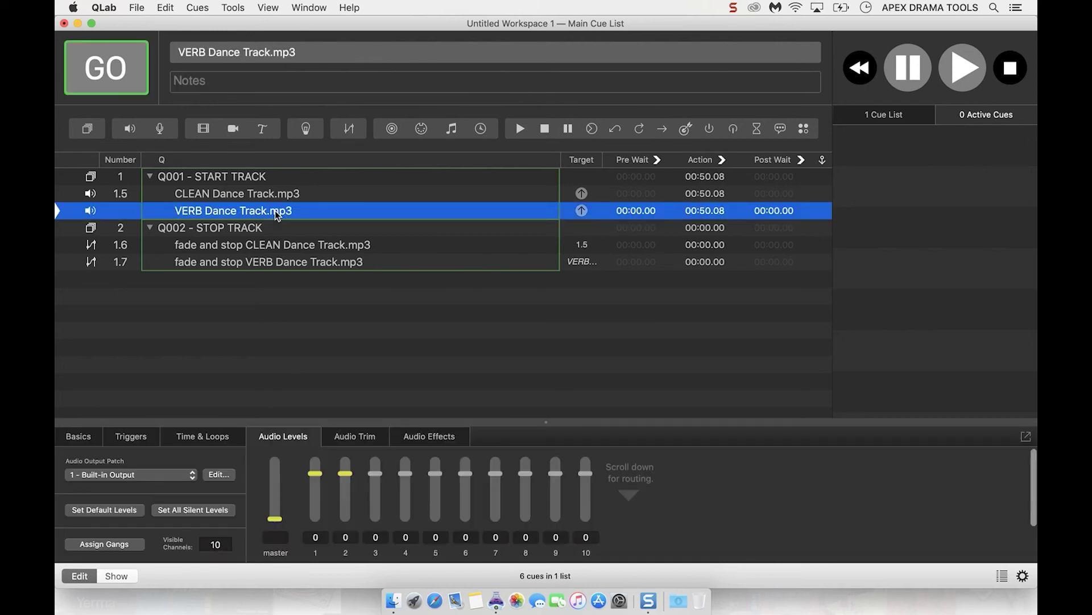
{"action": "left_click", "coordinate": [441, 444]}
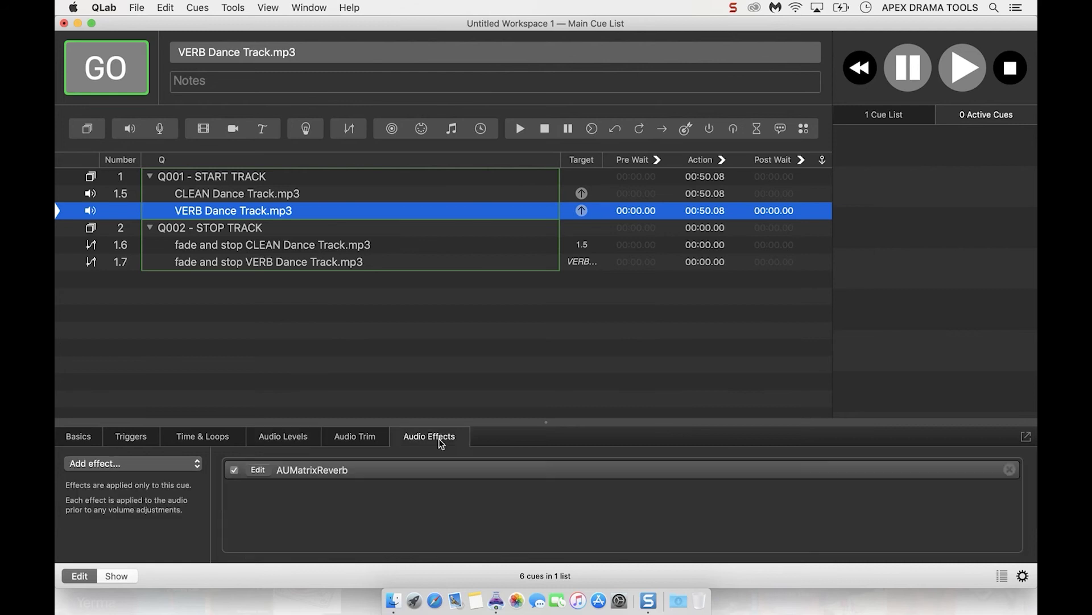
{"action": "left_click", "coordinate": [258, 471]}
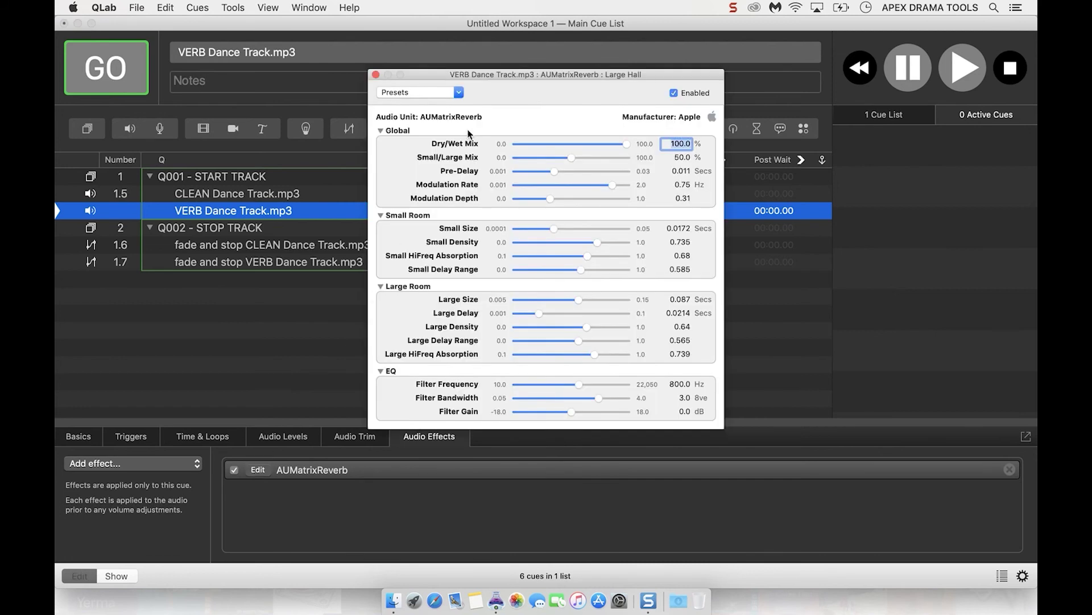
{"action": "left_click", "coordinate": [459, 95]}
{"action": "mouse_move", "coordinate": [444, 150]}
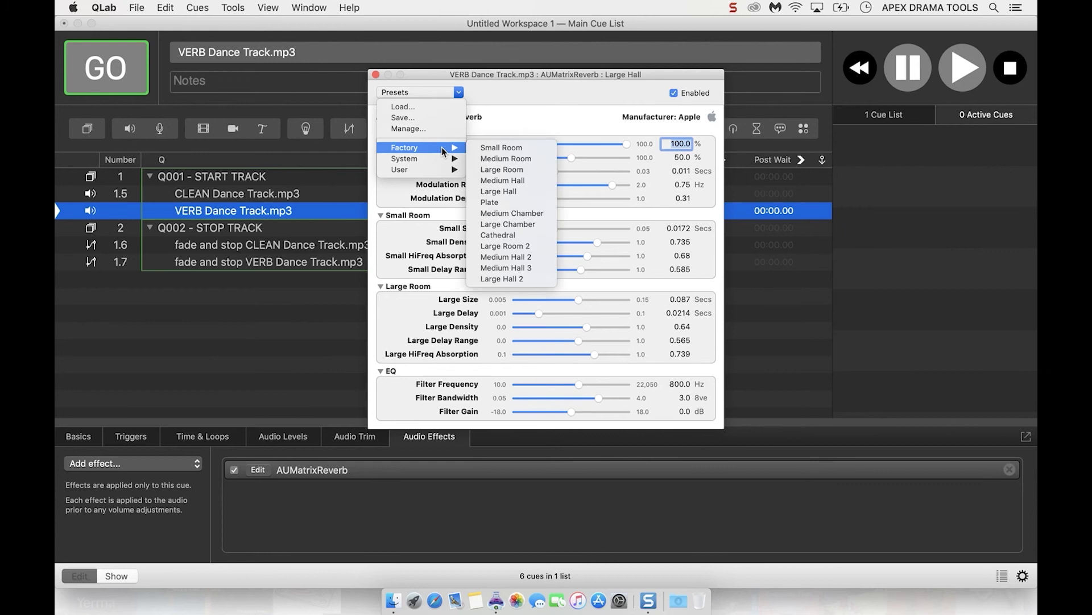
{"action": "left_click", "coordinate": [516, 236]}
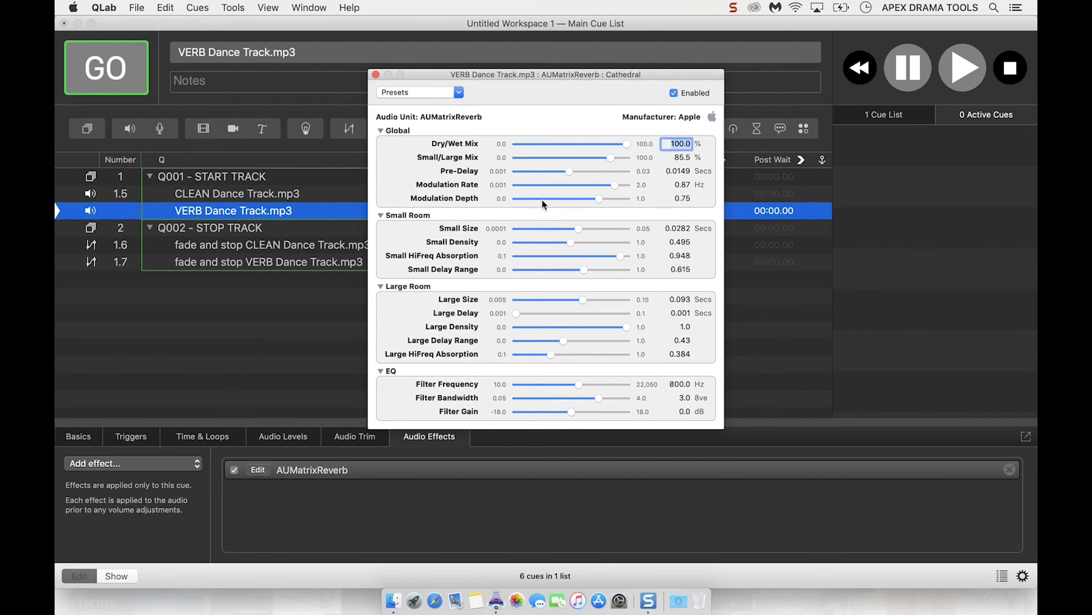
{"action": "left_click", "coordinate": [232, 182]}
- Fire START TRACK then STOP TRACK to hear the Cathedral tail, stop all, and replay
{"action": "left_click", "coordinate": [233, 183]}
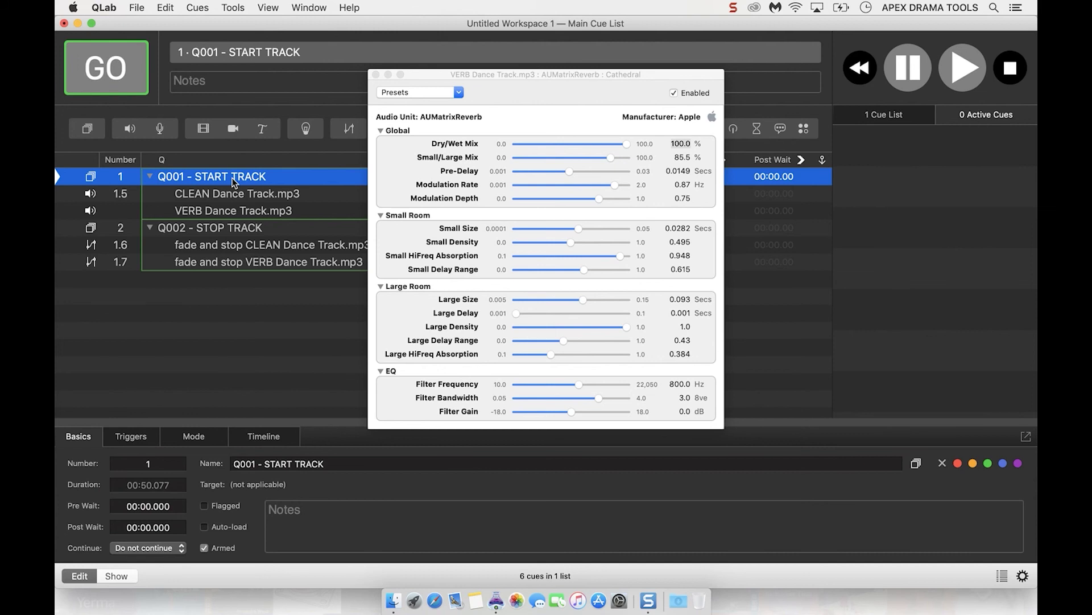
{"action": "key", "text": "space"}
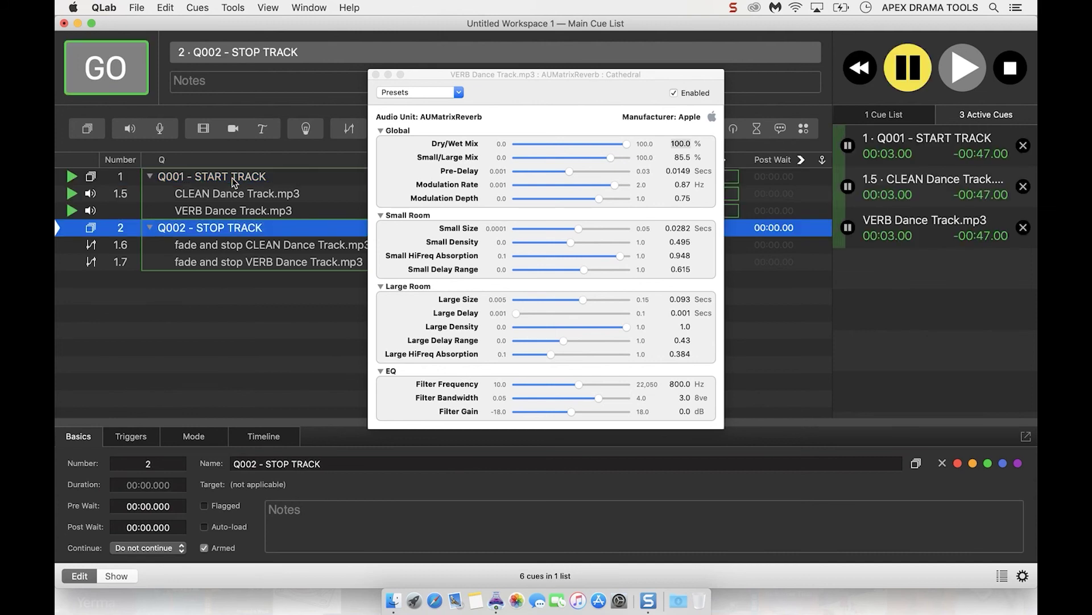
{"action": "key", "text": "space"}
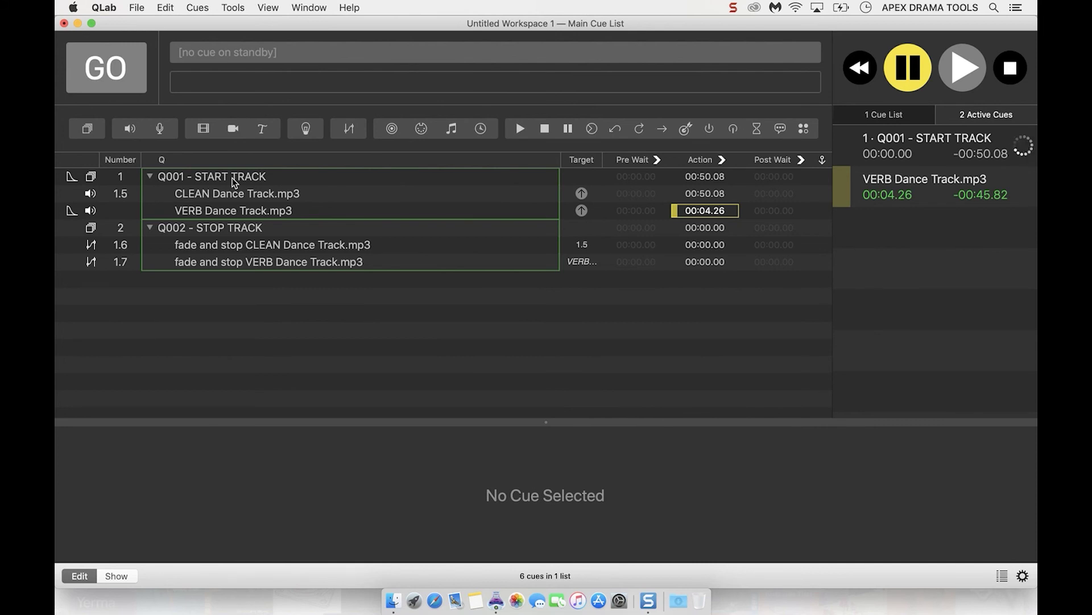
{"action": "key", "text": "Escape"}
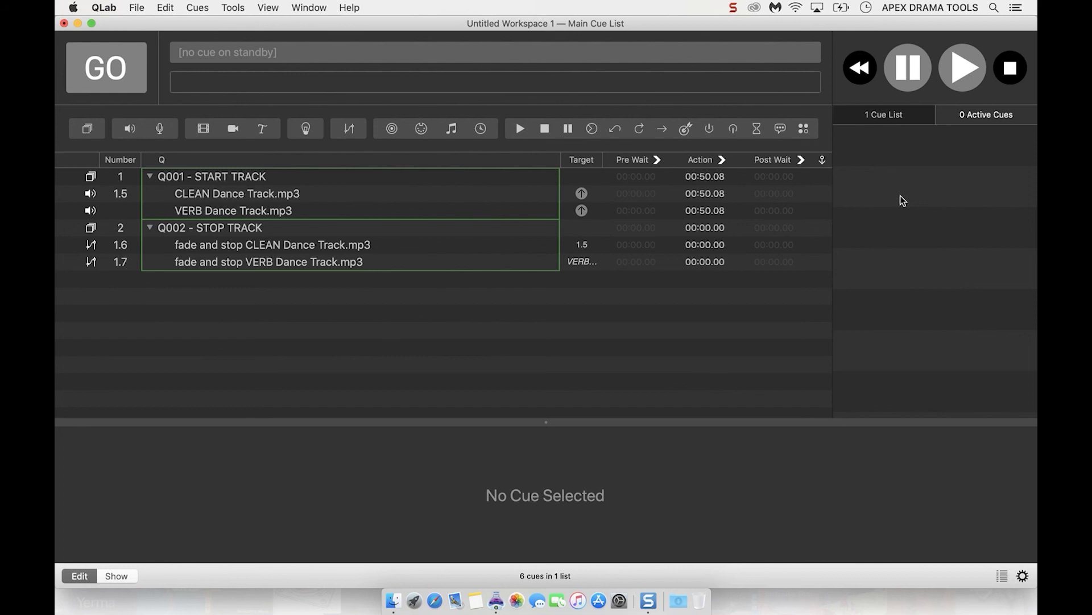
{"action": "key", "text": "space"}
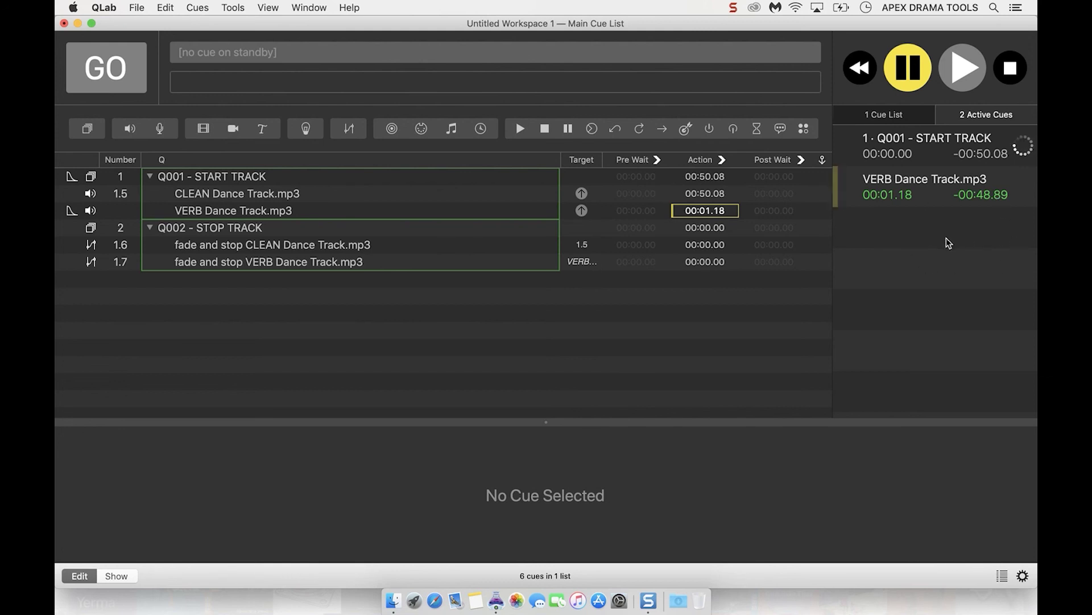
{"action": "key", "text": "Escape"}
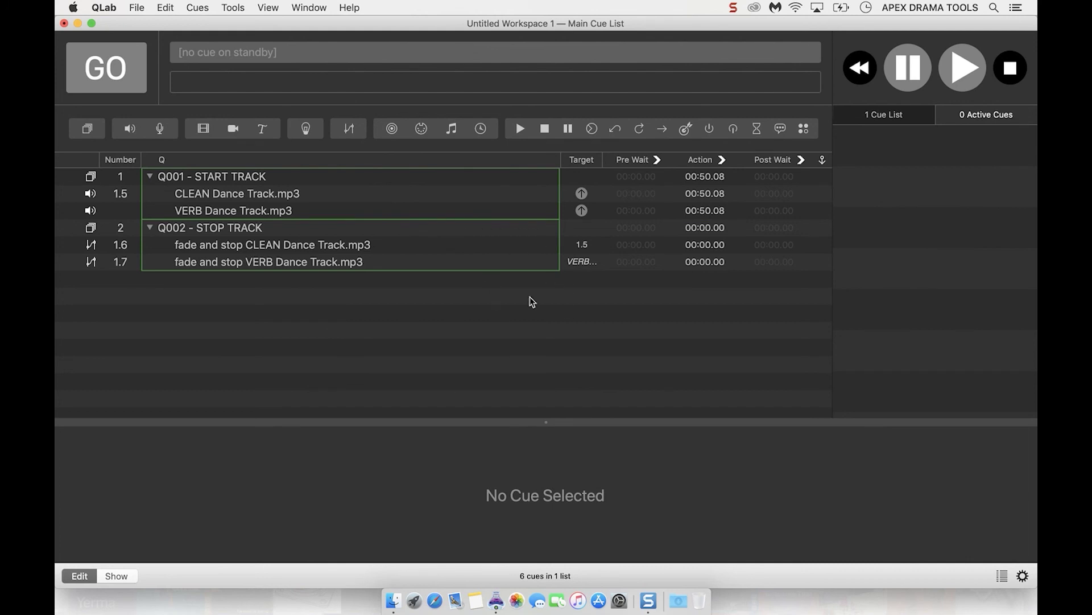